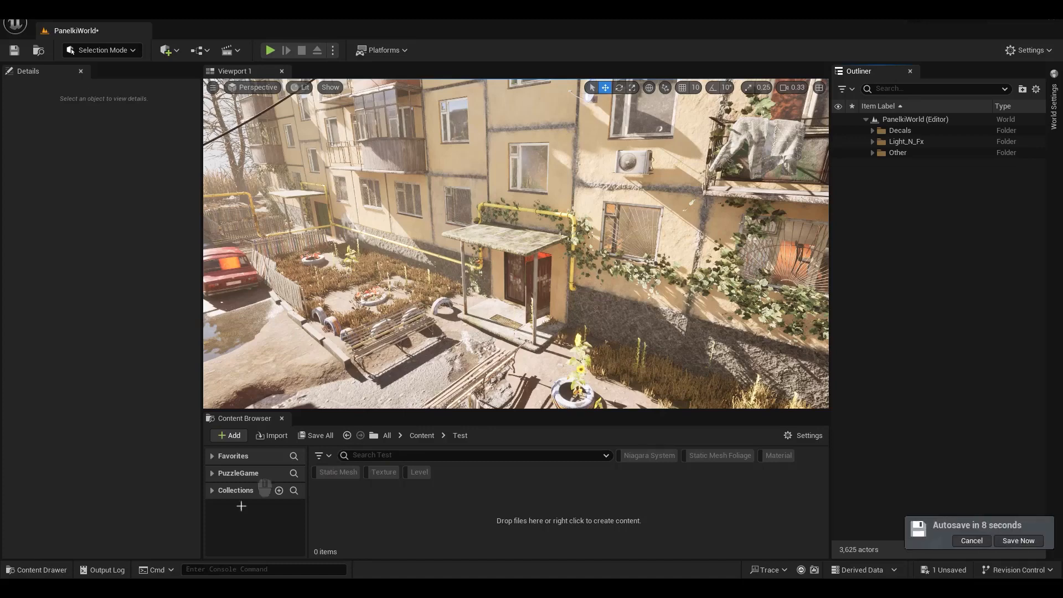
Step: Postpone the autosave, then search the project settings for "virtual" and check the Virtual Textures options under Engine - Rendering
left_click(970, 541)
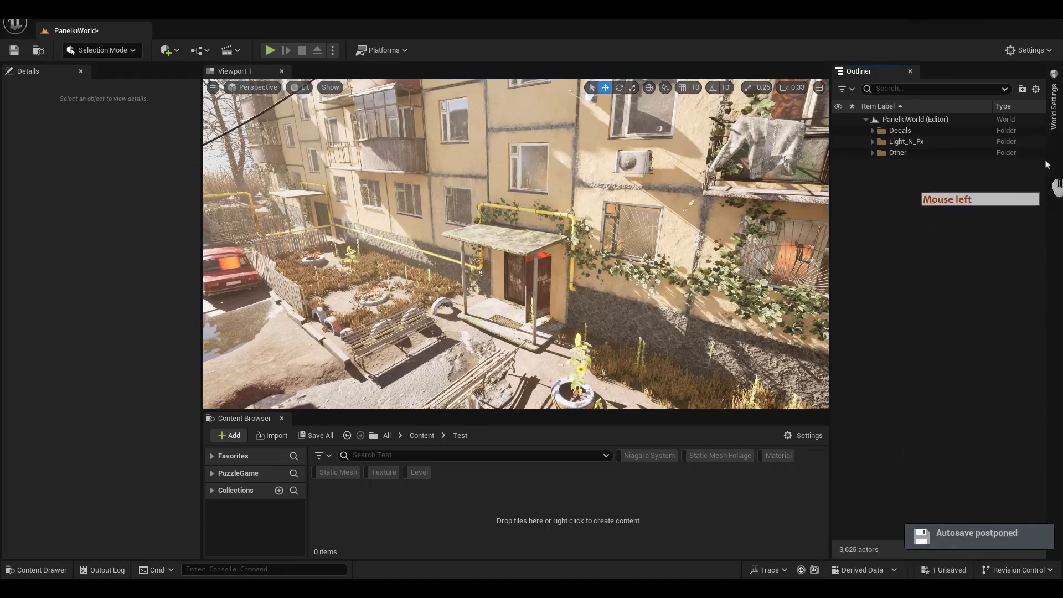
left_click(1018, 51)
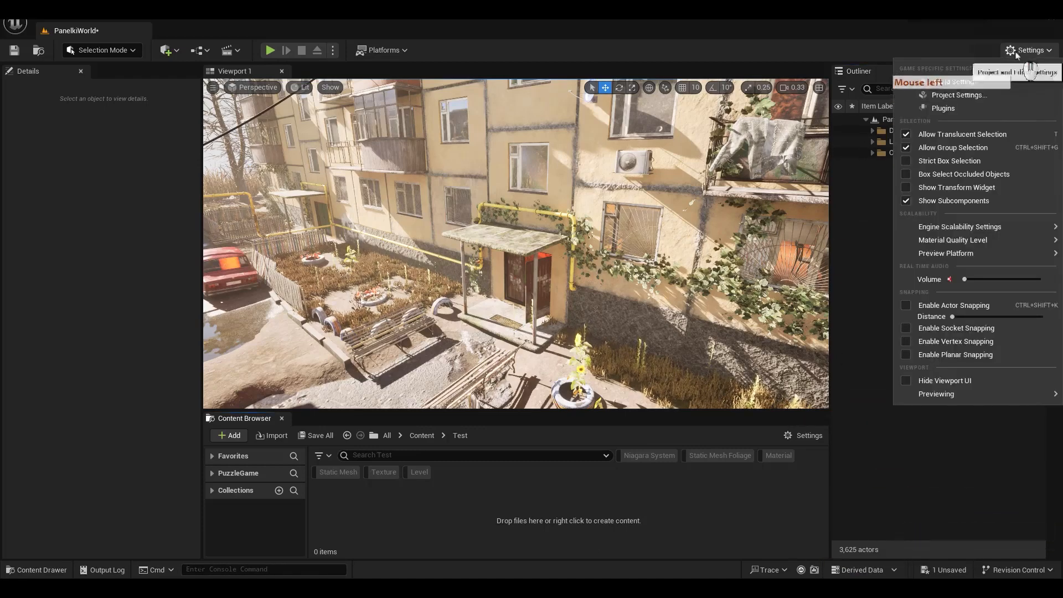
left_click(956, 96)
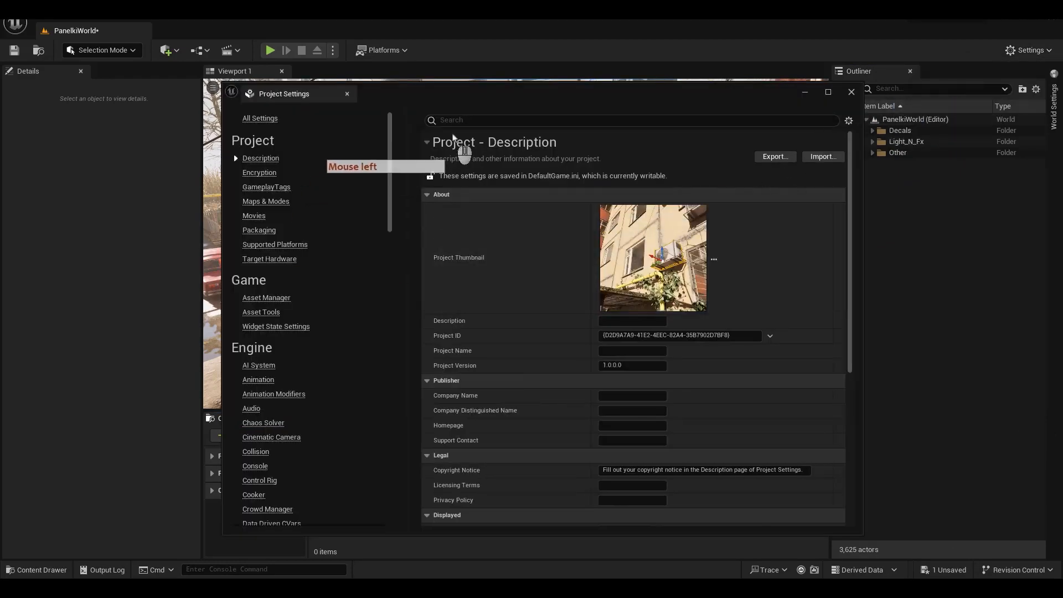
left_click(464, 121)
type("vir")
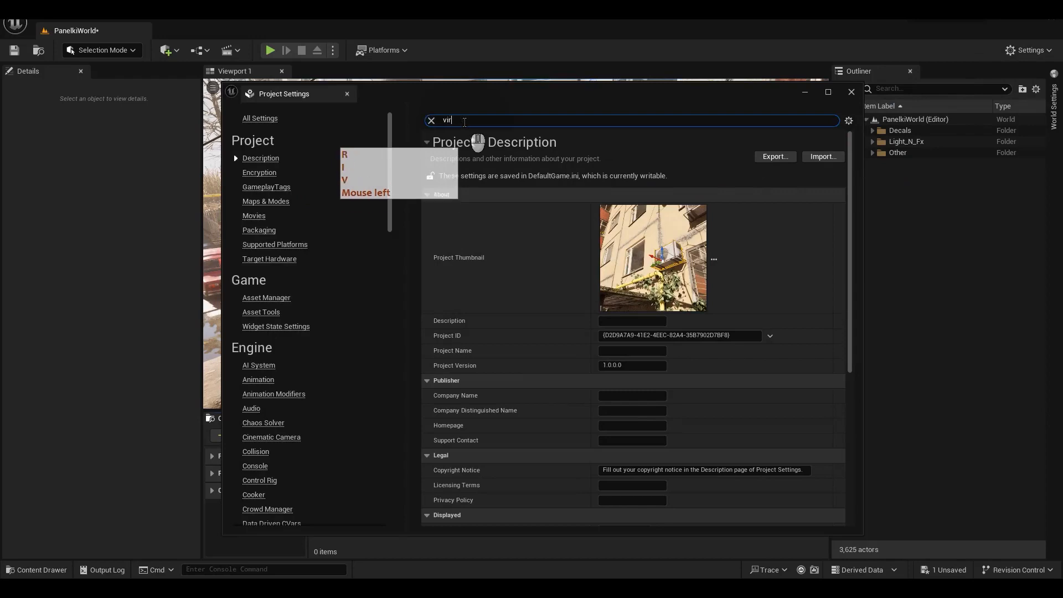
type("tual")
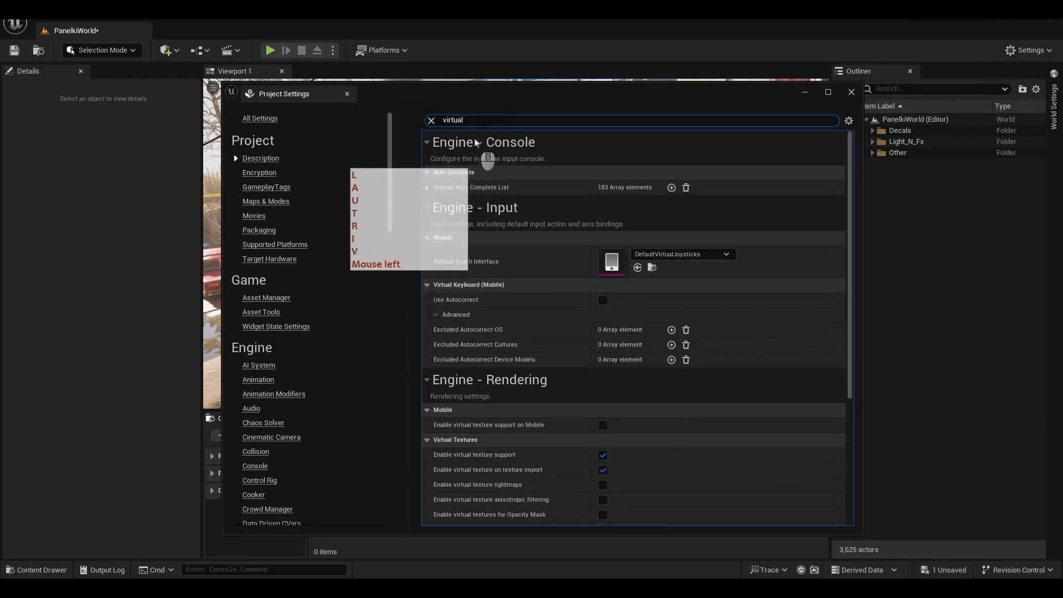
double_click(459, 120)
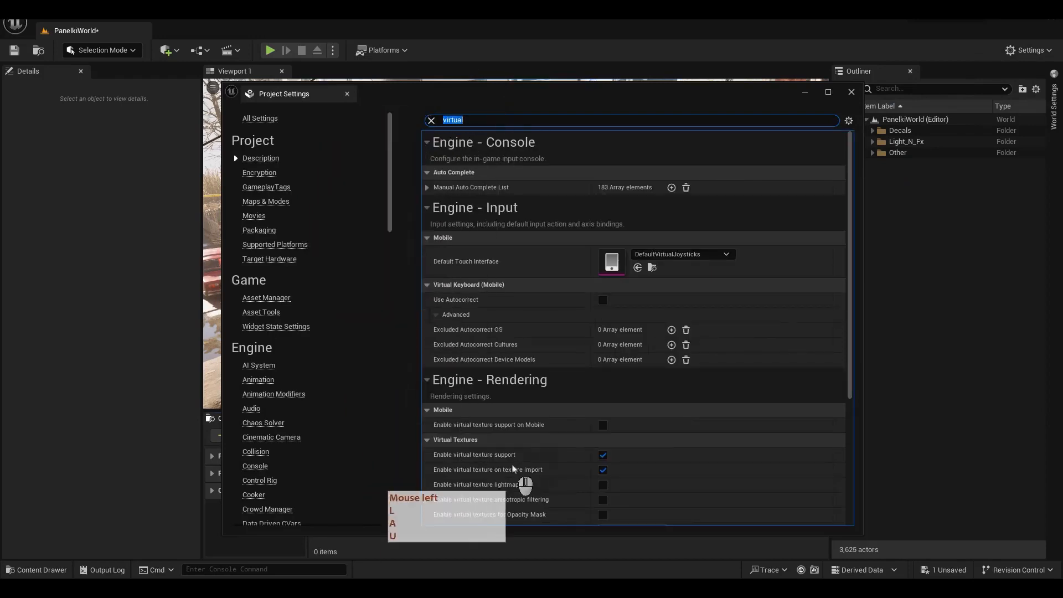
scroll(512, 469, "down", 2)
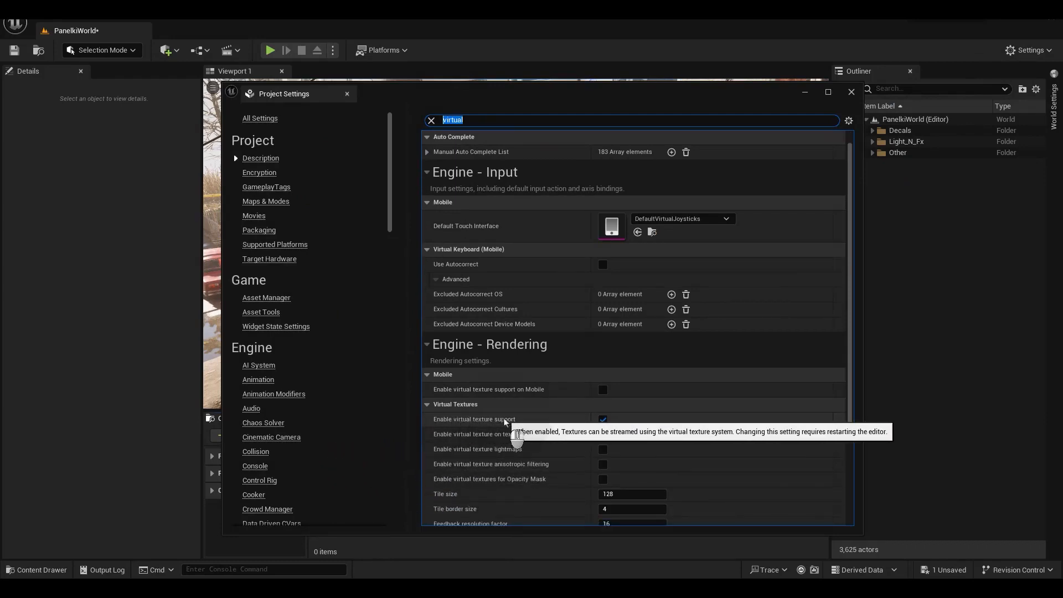
left_click(851, 91)
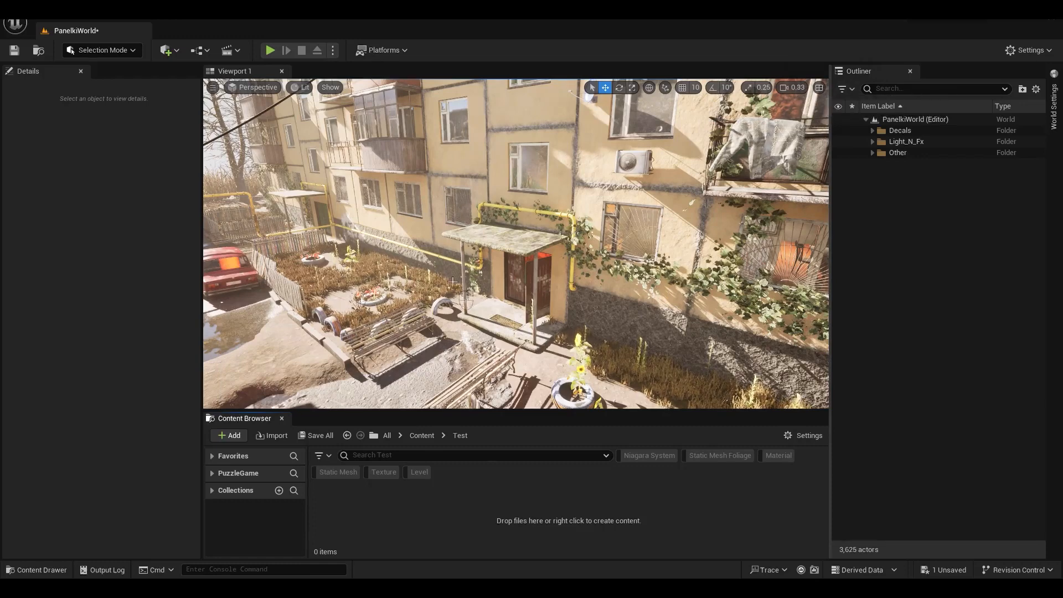
Step: Import the ForUE5 FBX mesh into the Test folder with Do Not Create Material and material search location Do Not Search
left_click(502, 408)
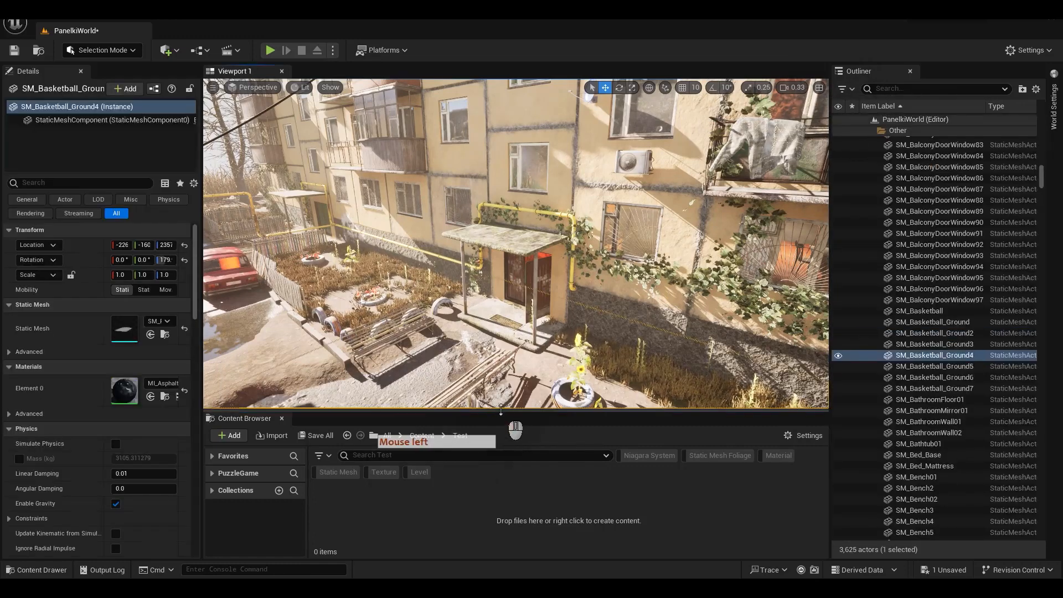
left_click_drag(500, 411, 507, 403)
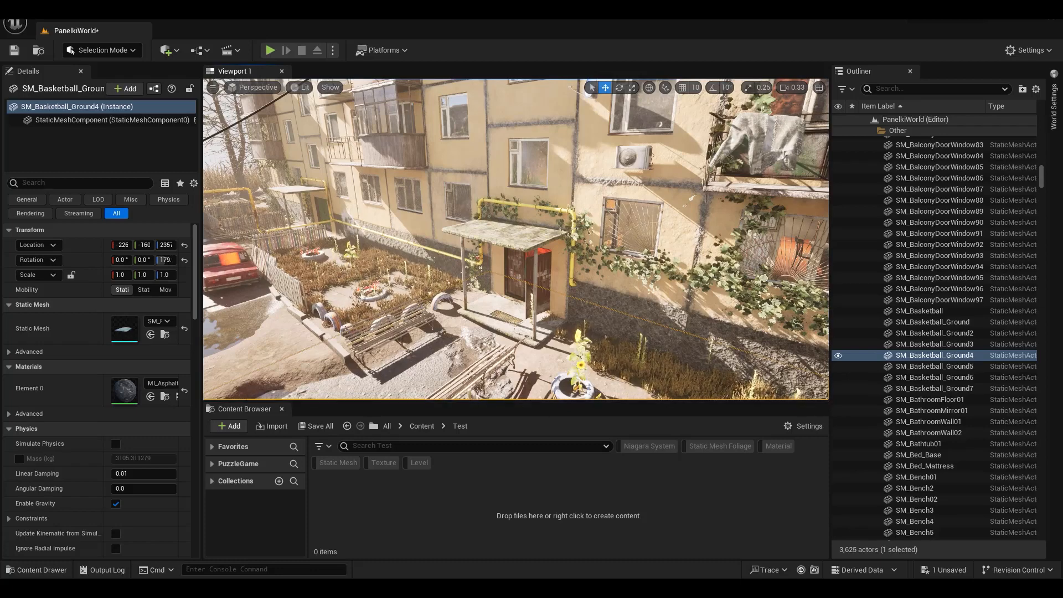
left_click_drag(691, 489, 434, 507)
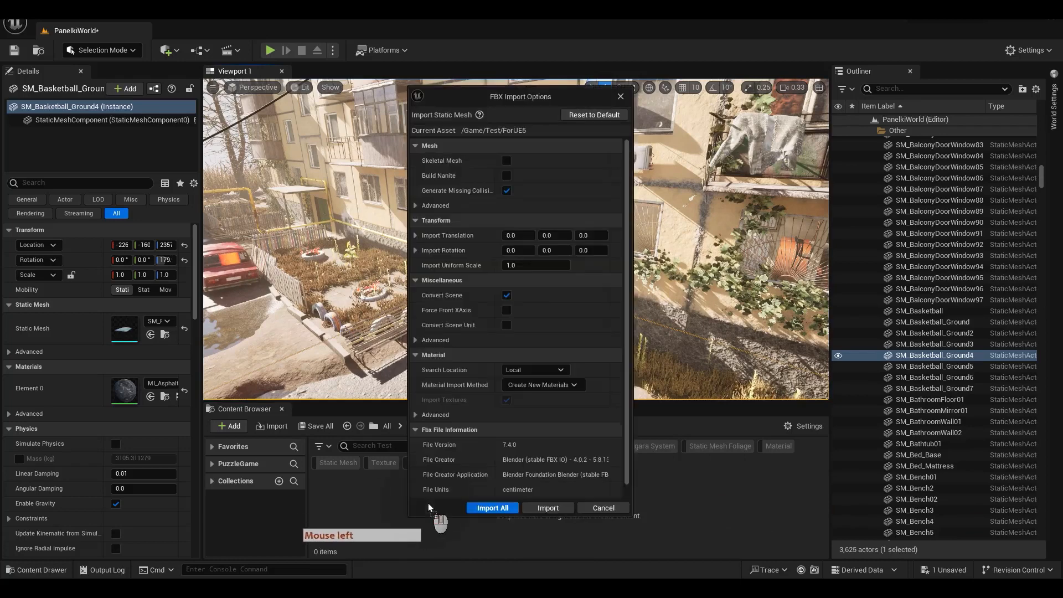
scroll(521, 387, "down", 1)
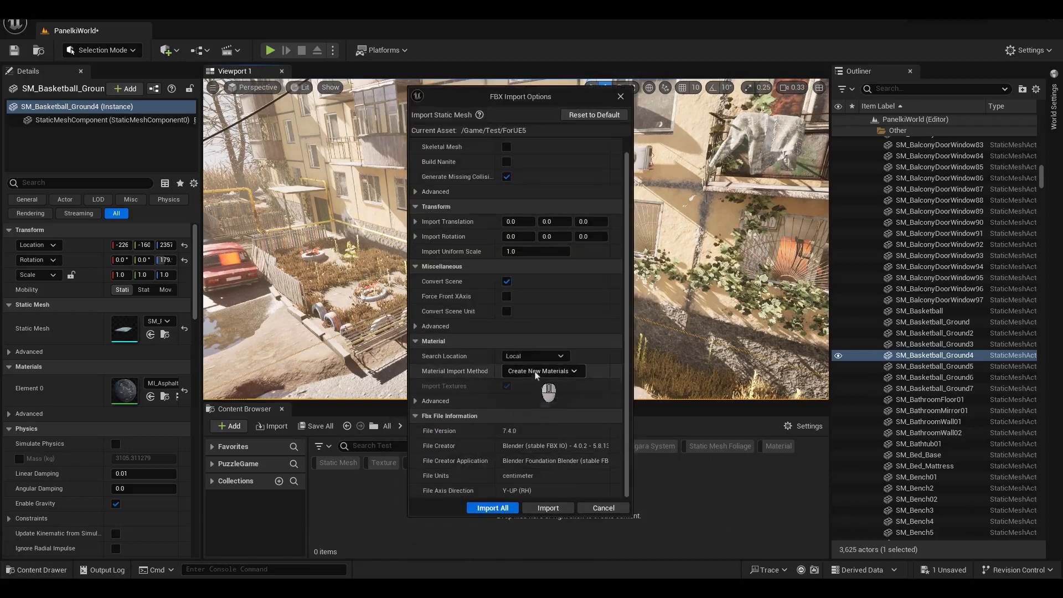
left_click(540, 371)
left_click(541, 411)
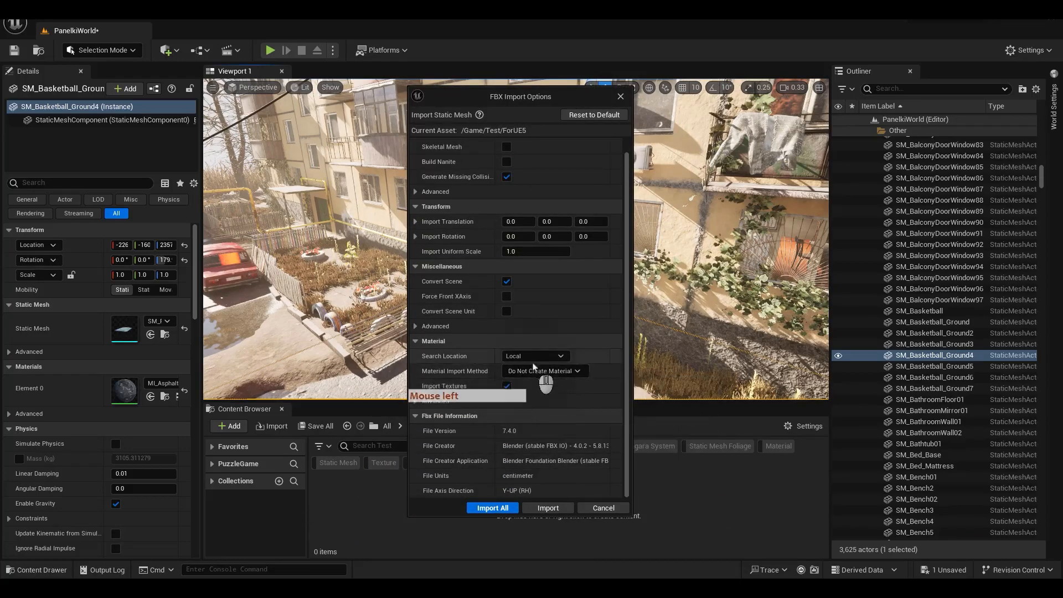
left_click(533, 357)
left_click(524, 409)
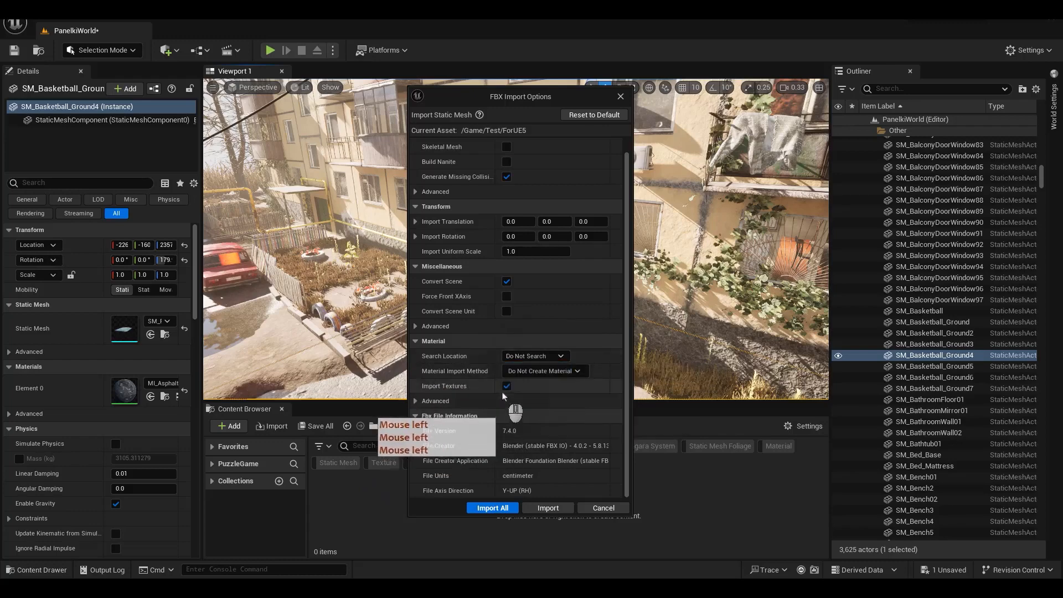
left_click(499, 508)
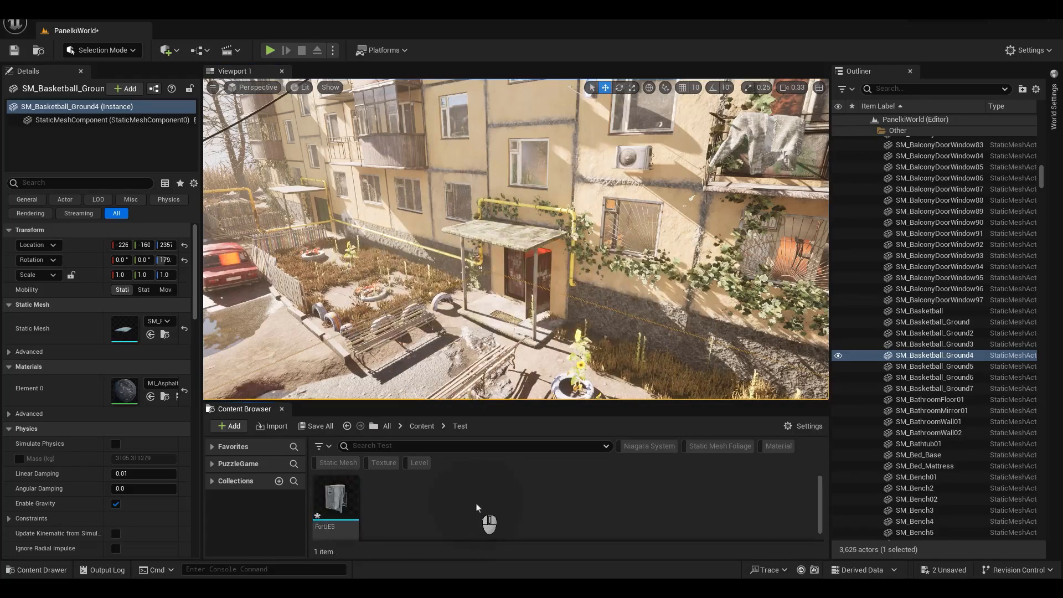
Step: Place the ForUE5 mesh in the level by the building entrance and raise it above the entrance canopy
left_click(344, 502)
left_click_drag(344, 503, 576, 357)
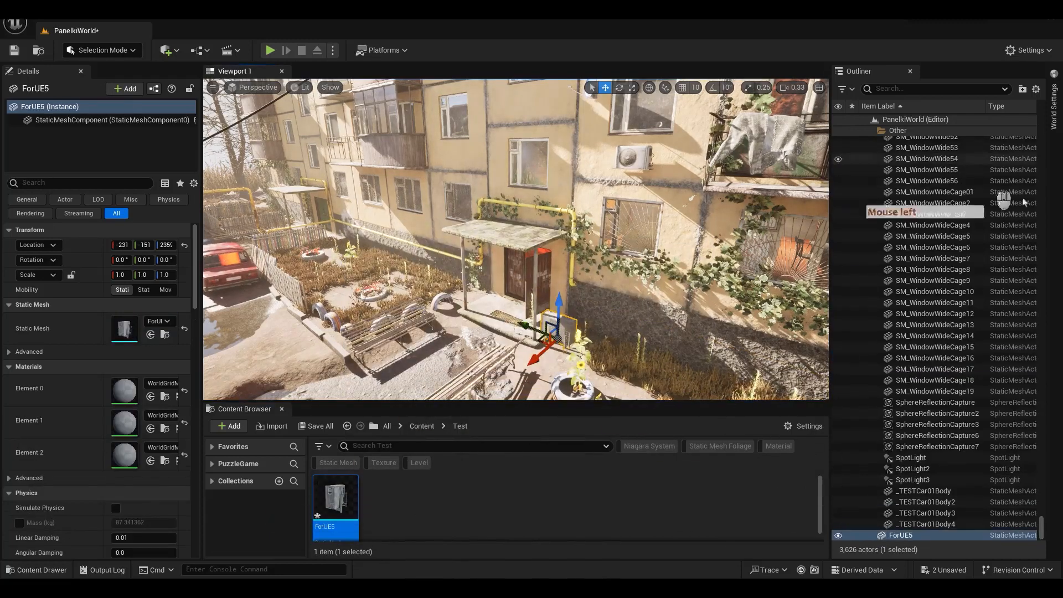
left_click(898, 132)
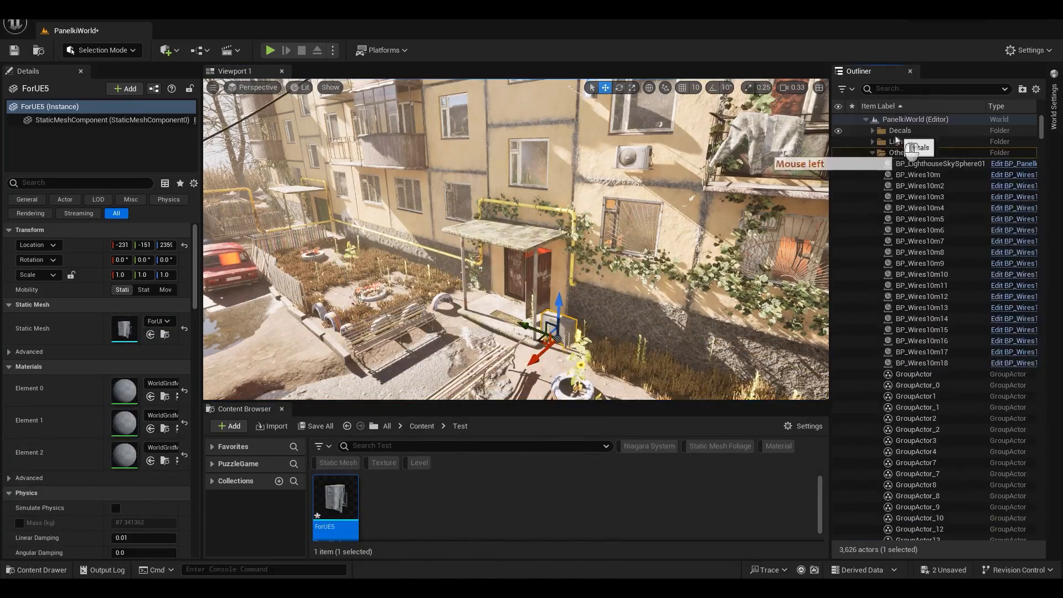
left_click(873, 153)
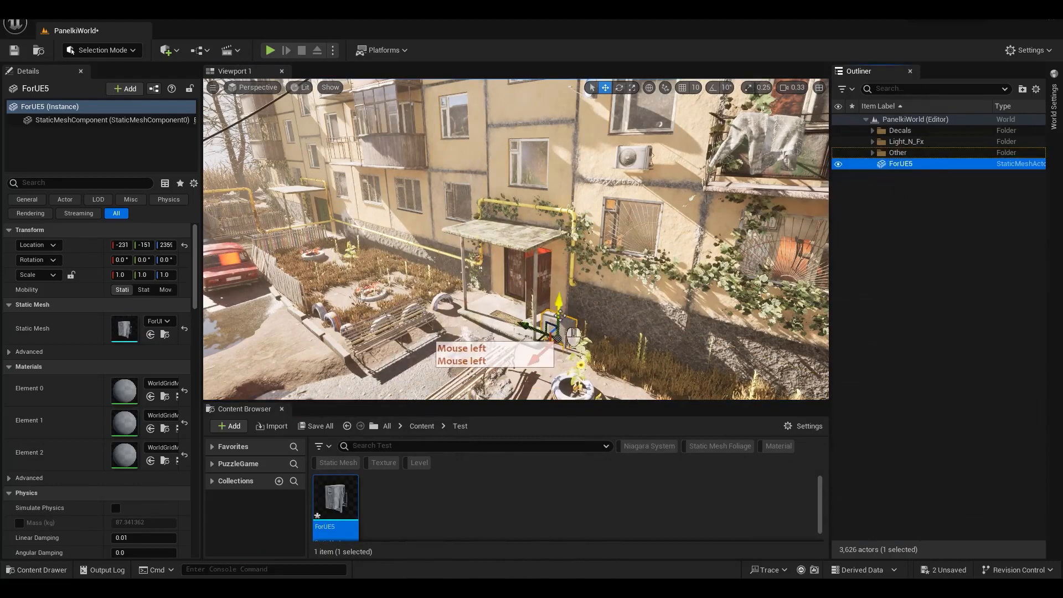
left_click_drag(560, 315, 588, 165)
key("f")
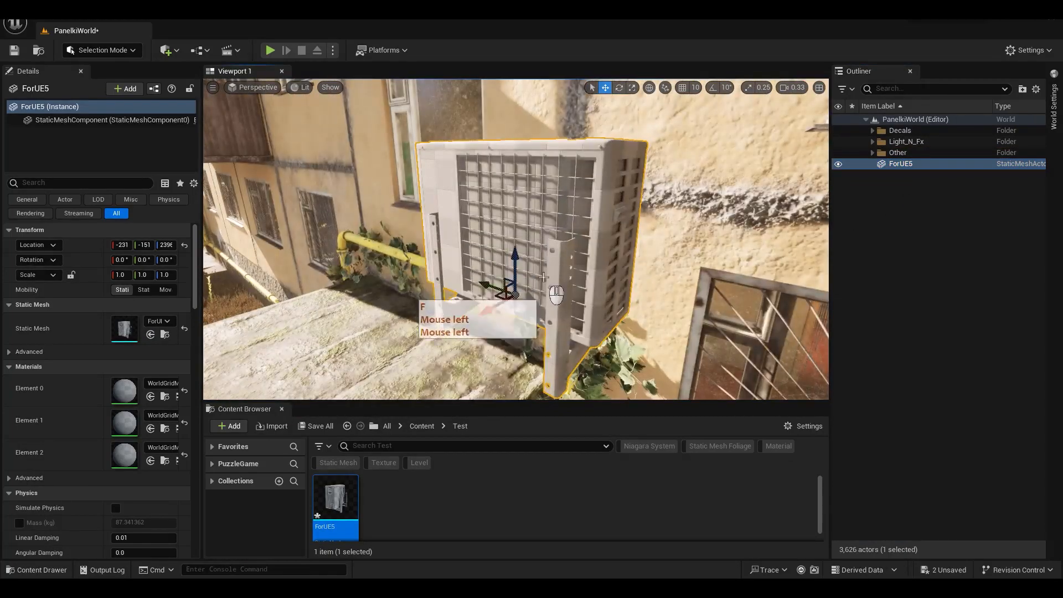
Step: Enable 10° rotation snapping and turn the air conditioner about 180° around its vertical axis so the fan faces outward
left_click_drag(550, 343, 797, 258)
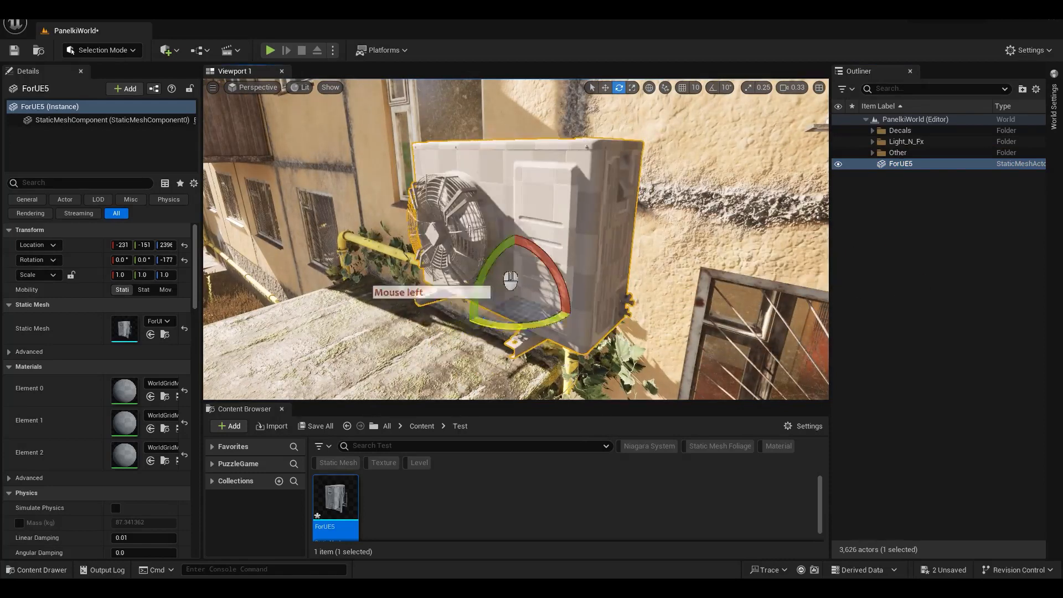
key("ctrl+z")
left_click(713, 87)
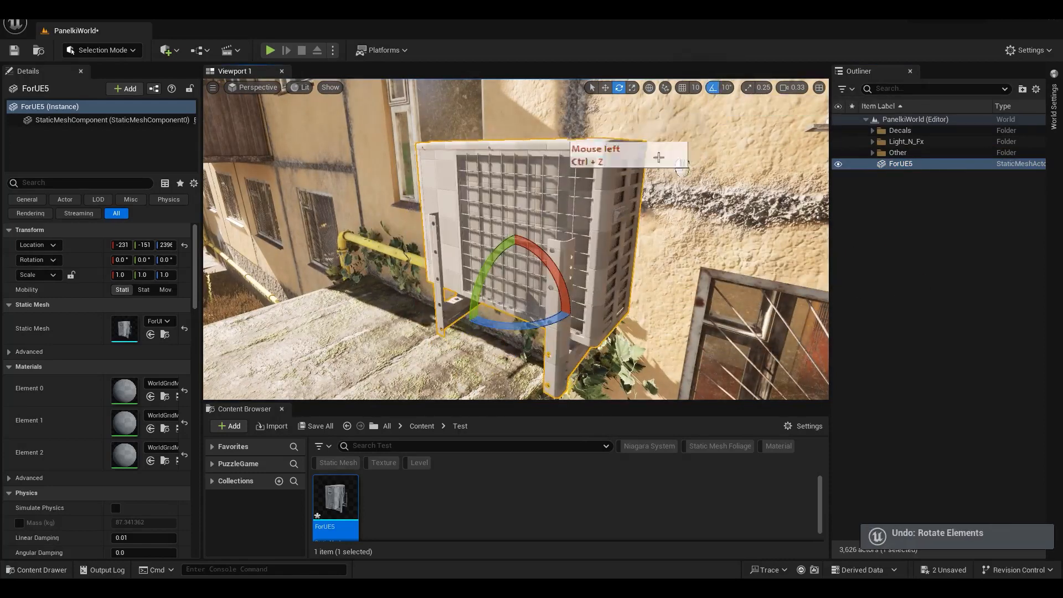
left_click_drag(513, 344, 886, 307)
Step: Move the air conditioner up and against the building wall so its mounting brackets meet the facade
left_click_drag(527, 289, 567, 271)
left_click_drag(619, 305, 619, 299, "alt")
left_click_drag(619, 299, 619, 293, "alt")
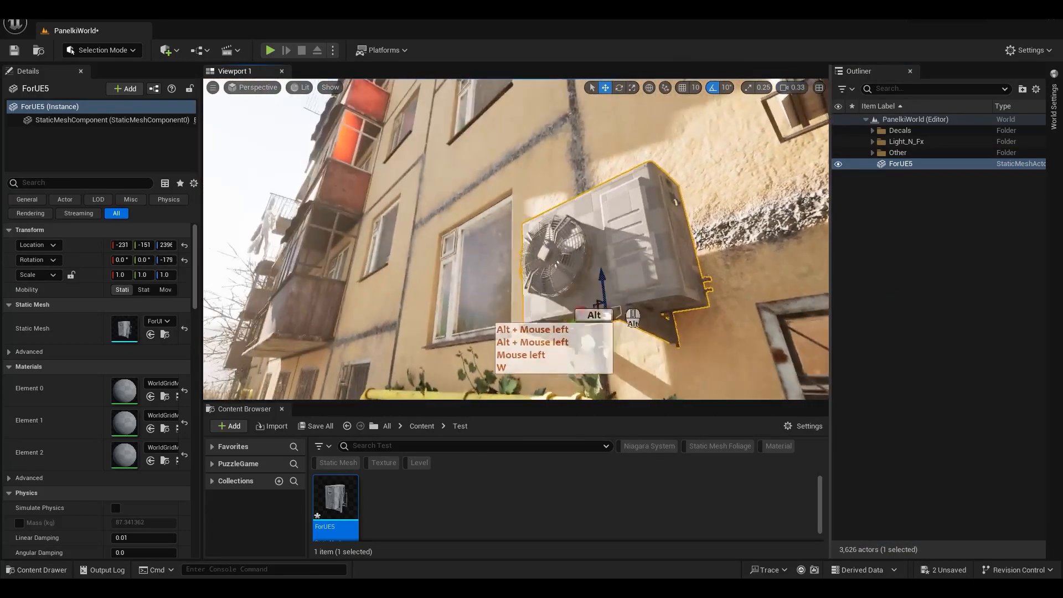
middle_click_drag(619, 294, 683, 347, "alt")
mouse_move(579, 259)
right_mouse_down()
mouse_move(616, 269)
mouse_move(556, 295)
mouse_move(587, 263)
right_mouse_up()
key("w")
key("e")
key("d")
key("w")
key("d")
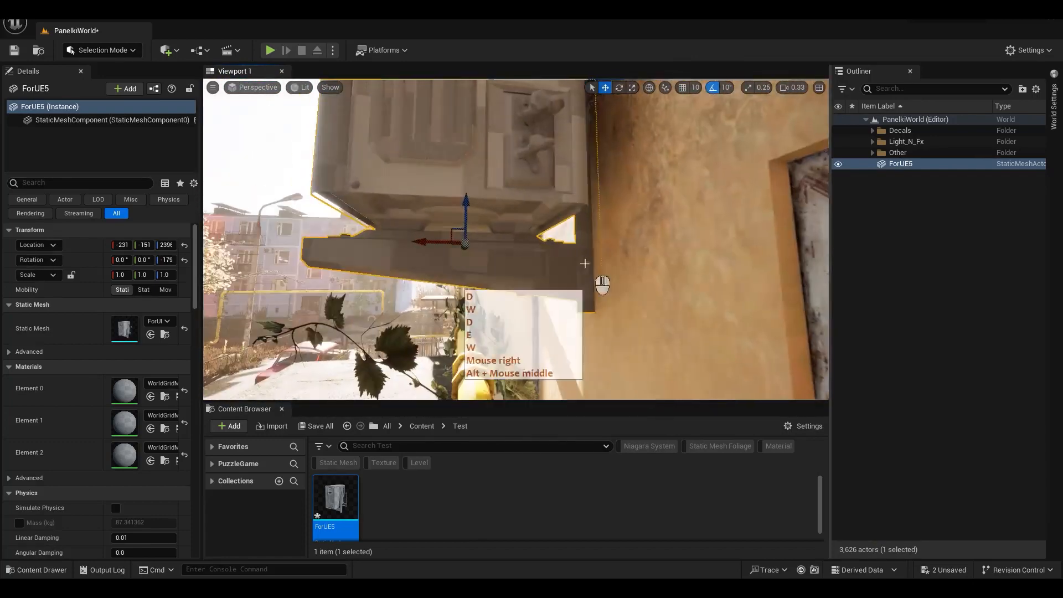
left_click_drag(464, 214, 425, 222)
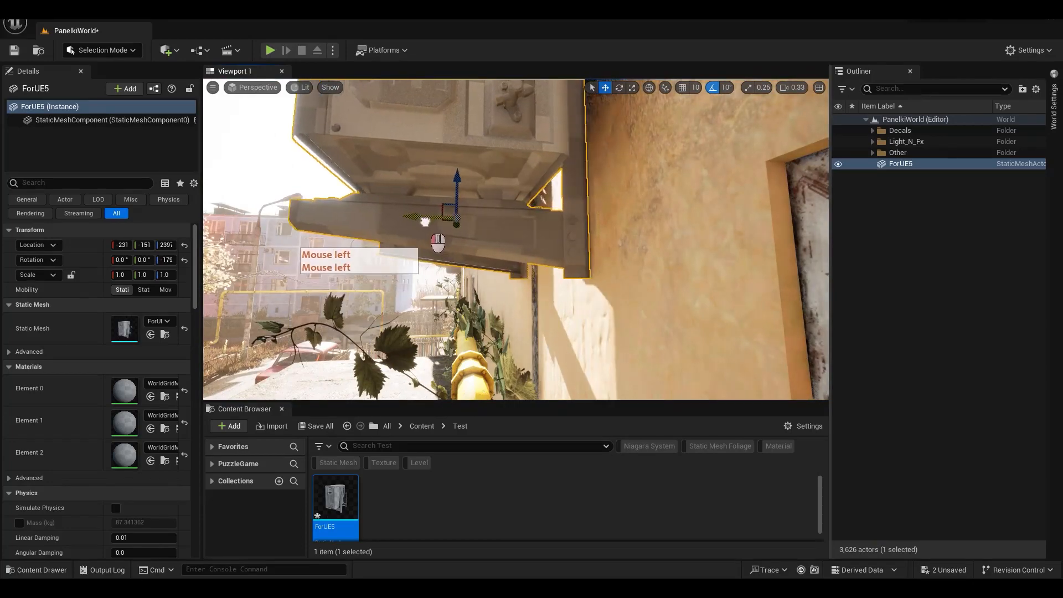
Step: Adjust the air conditioner's position on the facade between the window and the barred window, above the yellow pipe
right_click_drag(445, 277, 583, 284)
key("a")
key("s")
key("e")
key("a")
key("w")
key("a")
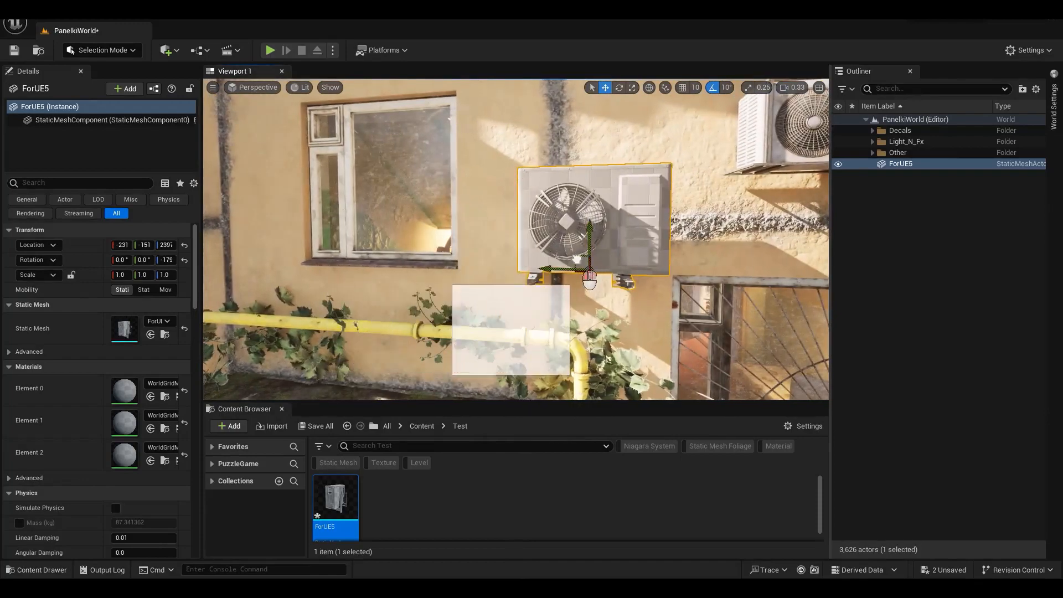
left_click_drag(577, 259, 564, 276)
right_click_drag(691, 303, 619, 258)
key("d")
key("s")
key("d")
key("w")
key("q")
key("s")
key("q")
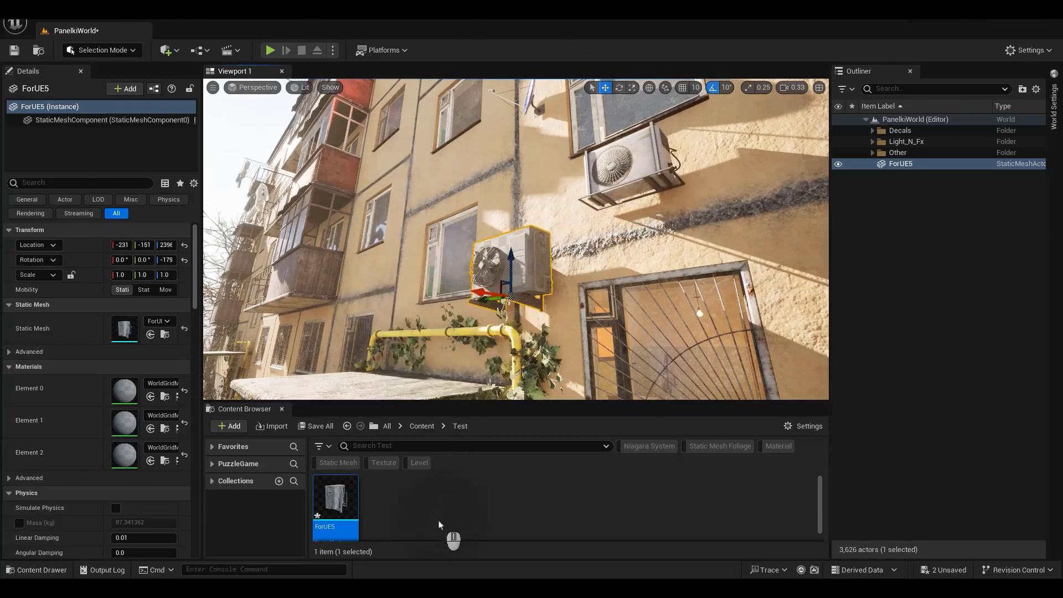
Step: Create a new material named M_Body in the Test folder
left_click(407, 506)
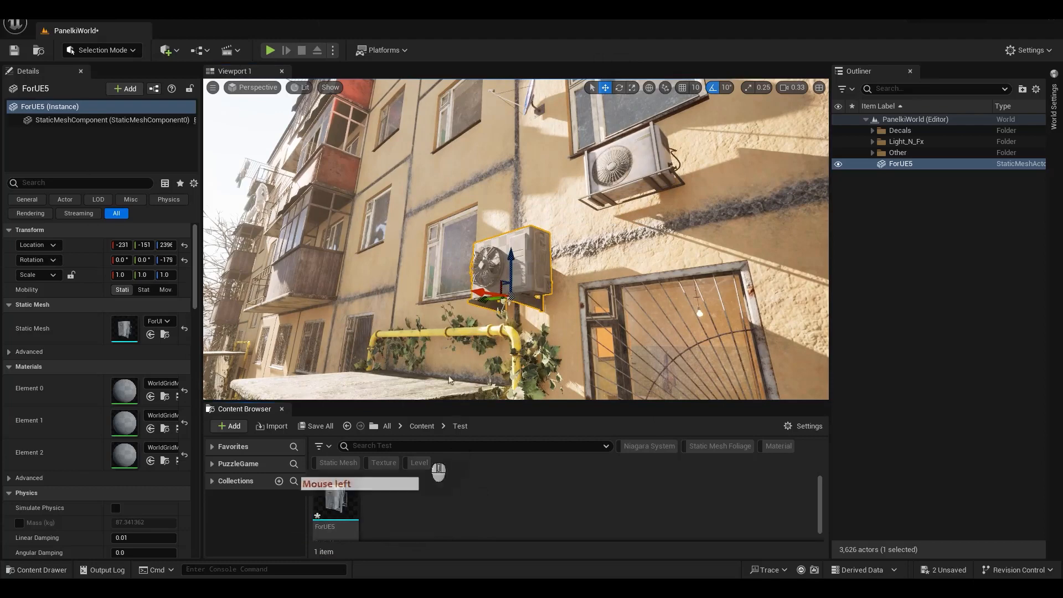
key("w")
right_click_drag(534, 299, 535, 299)
right_click(390, 521)
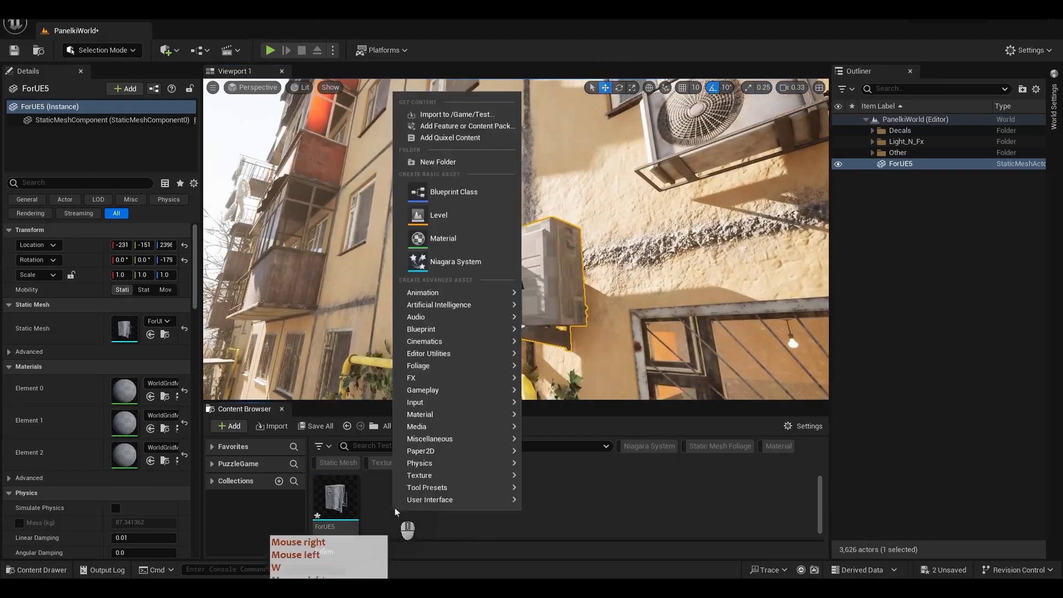
left_click(442, 237)
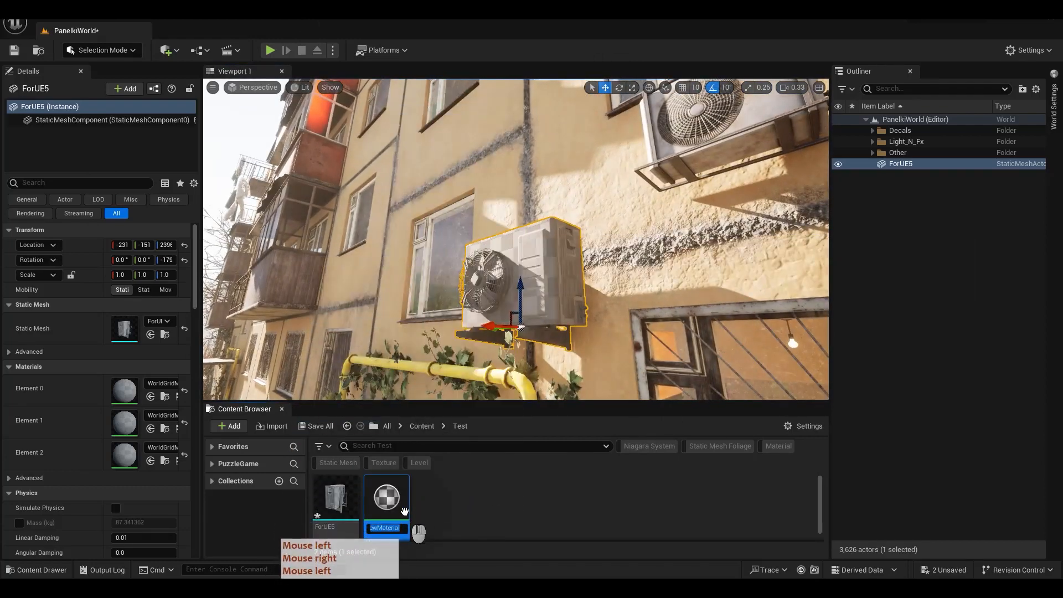
type("Body")
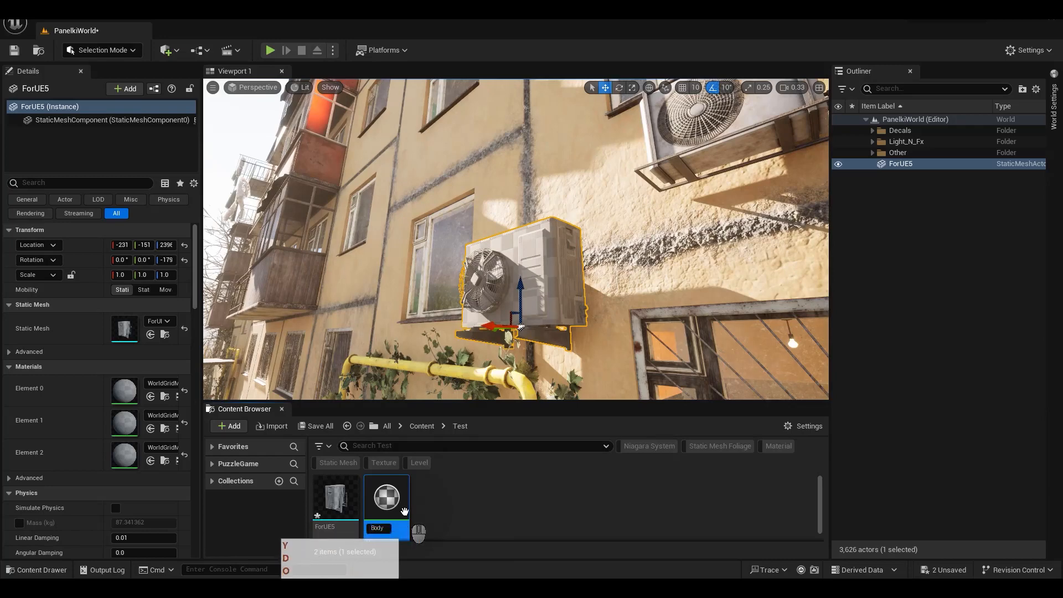
type("M_Bod")
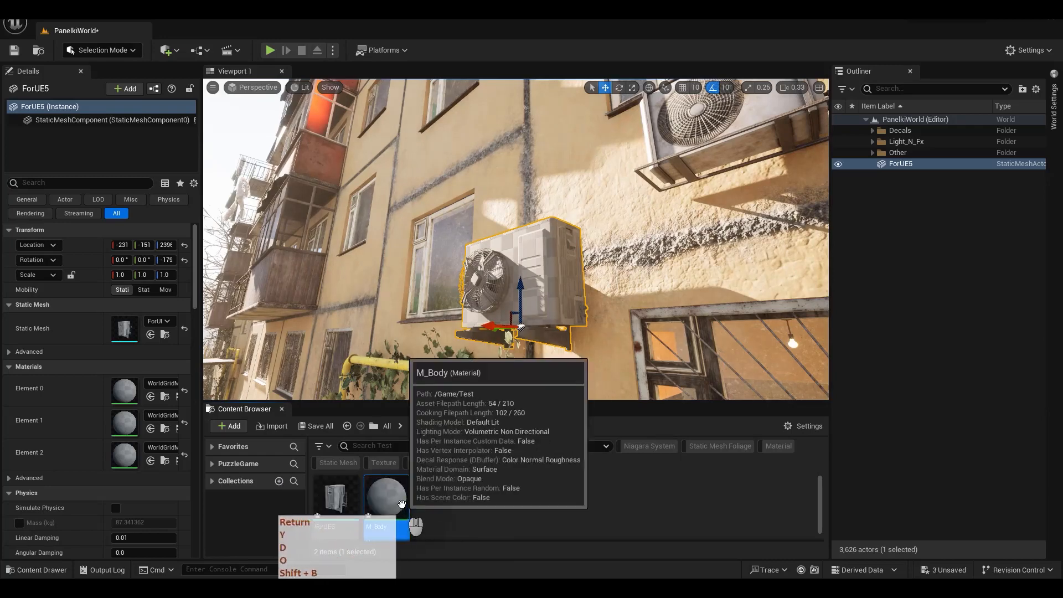
Step: Duplicate the M_Body material and name the copy M_Leg
right_click(399, 502)
left_click(470, 294)
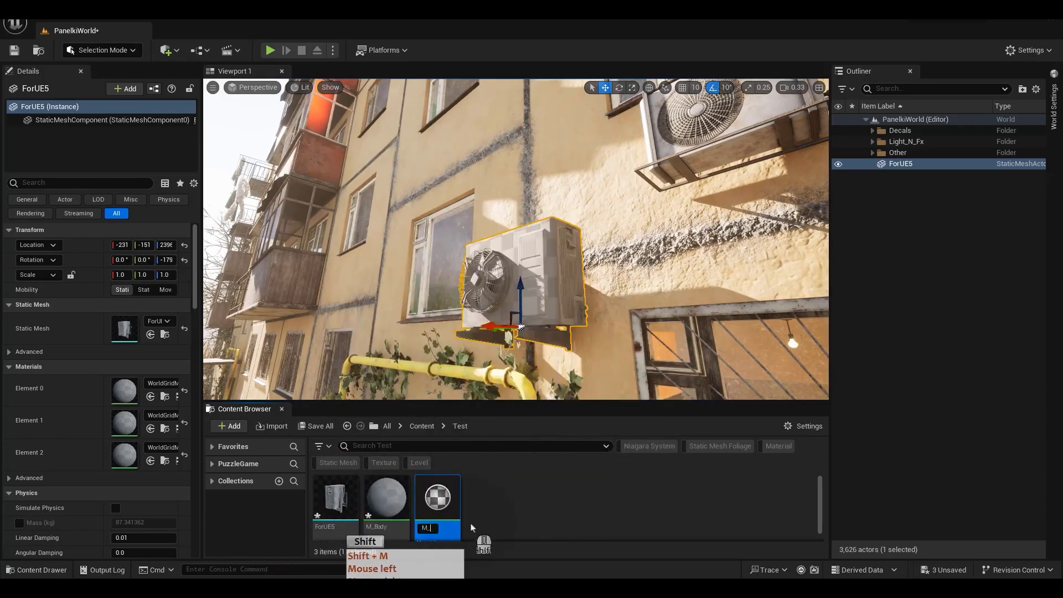
key("Return")
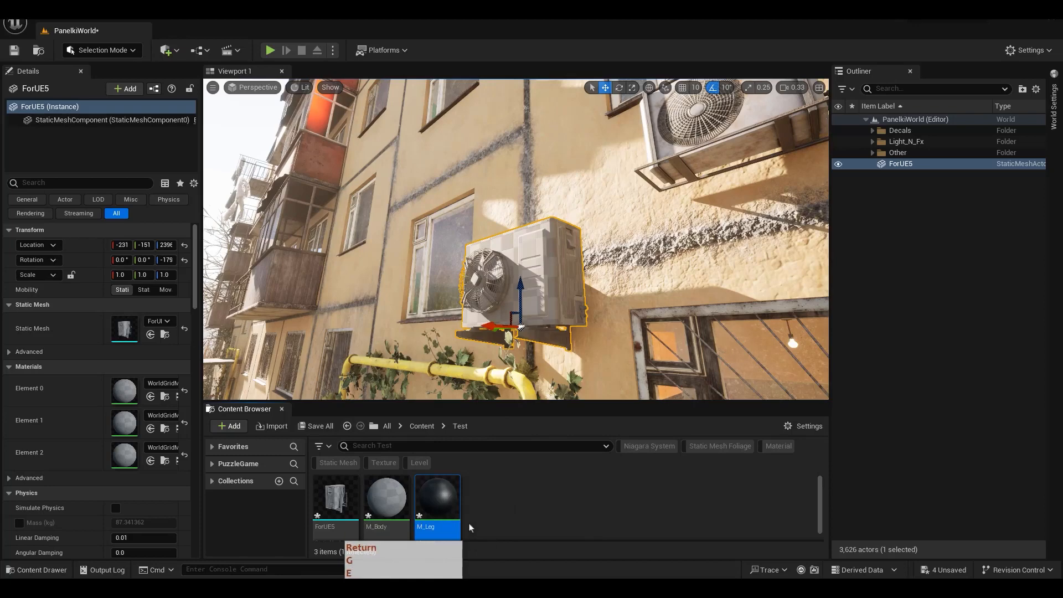
Step: Duplicate the M_Leg material and name the copy M_Fence
right_click(442, 506)
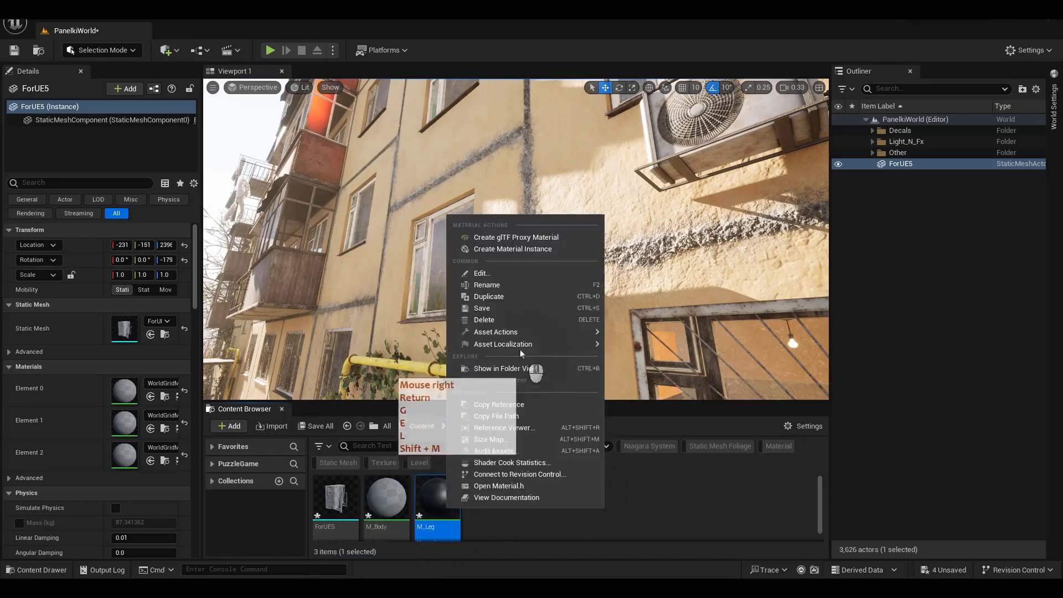
left_click(498, 302)
left_click(487, 527)
left_click(486, 530)
key("F2")
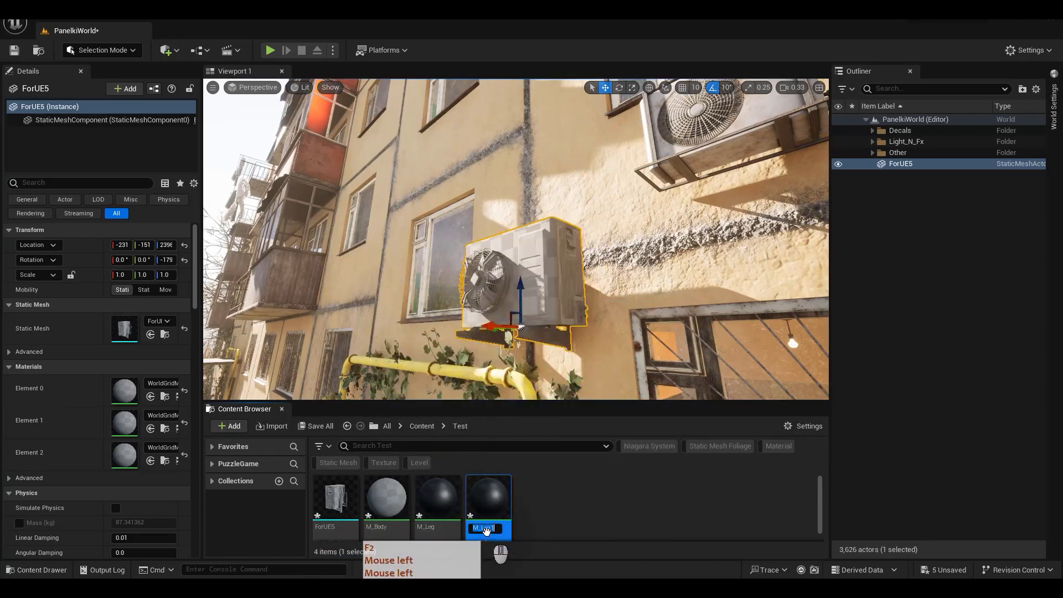
type("M")
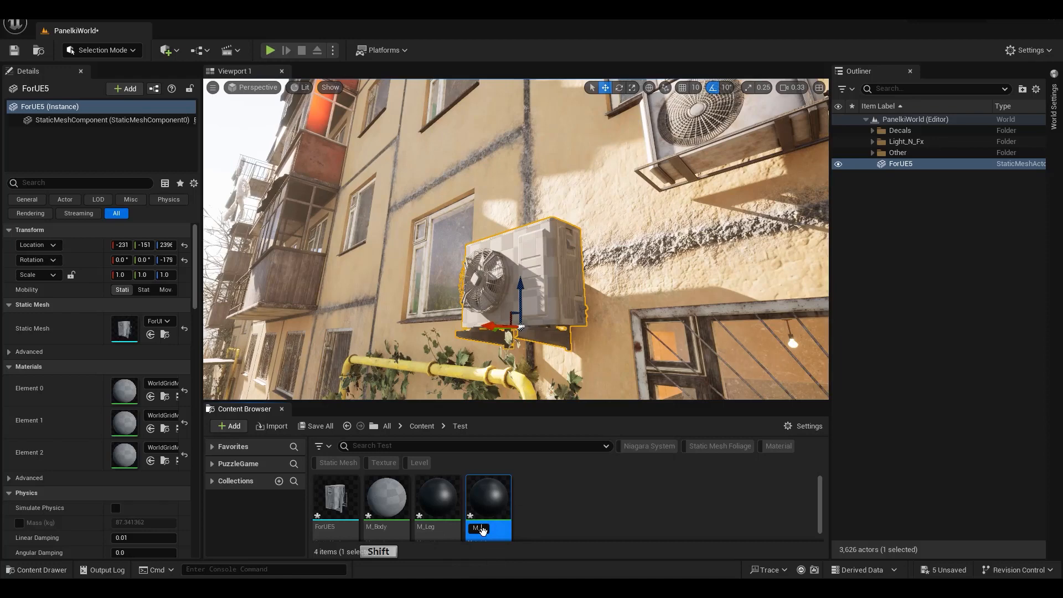
type("_Fa")
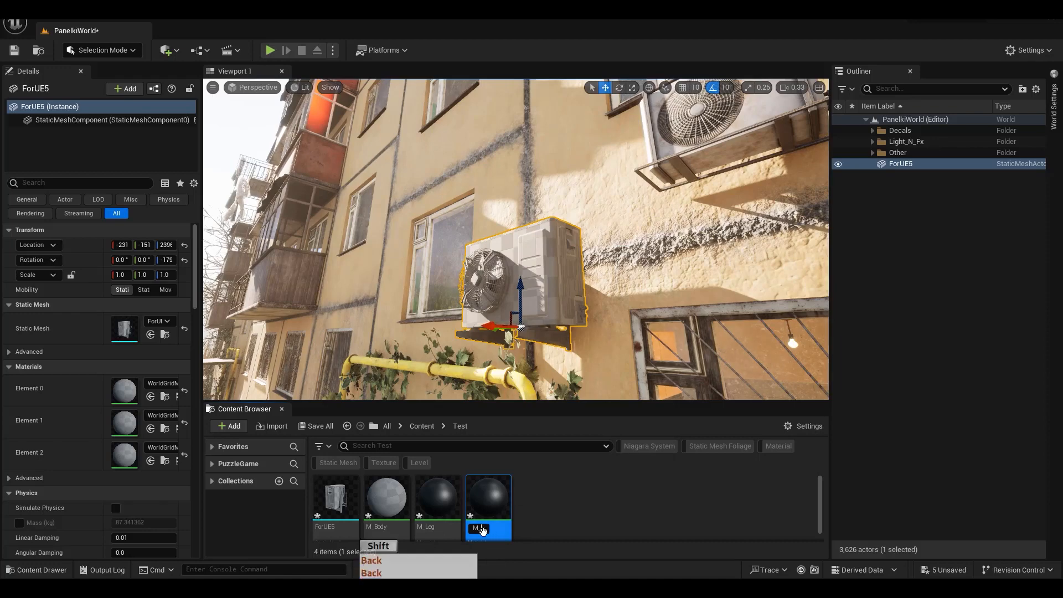
type("ce")
key("Return")
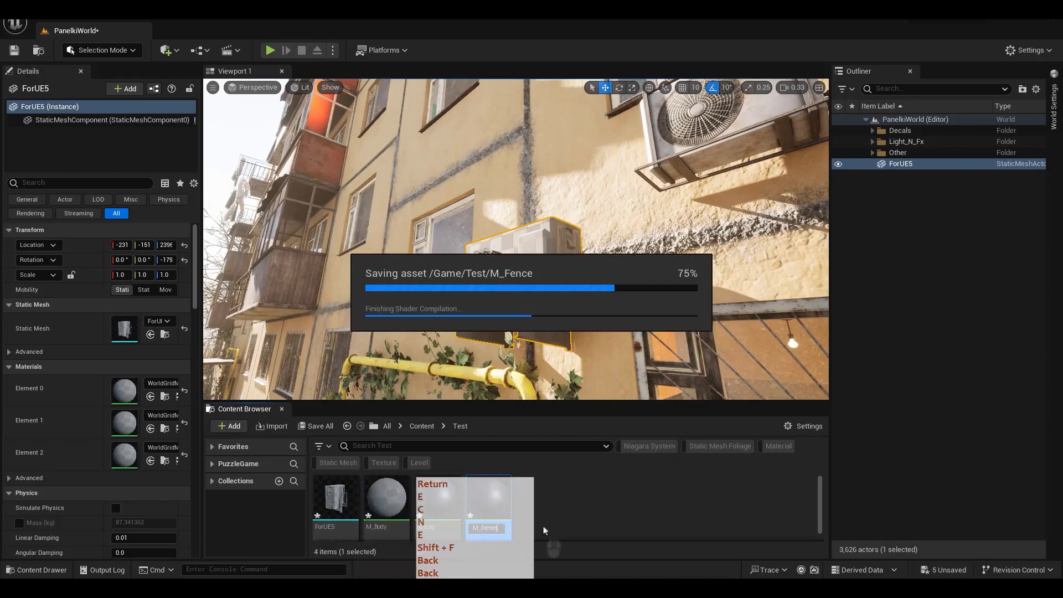
left_click(489, 506)
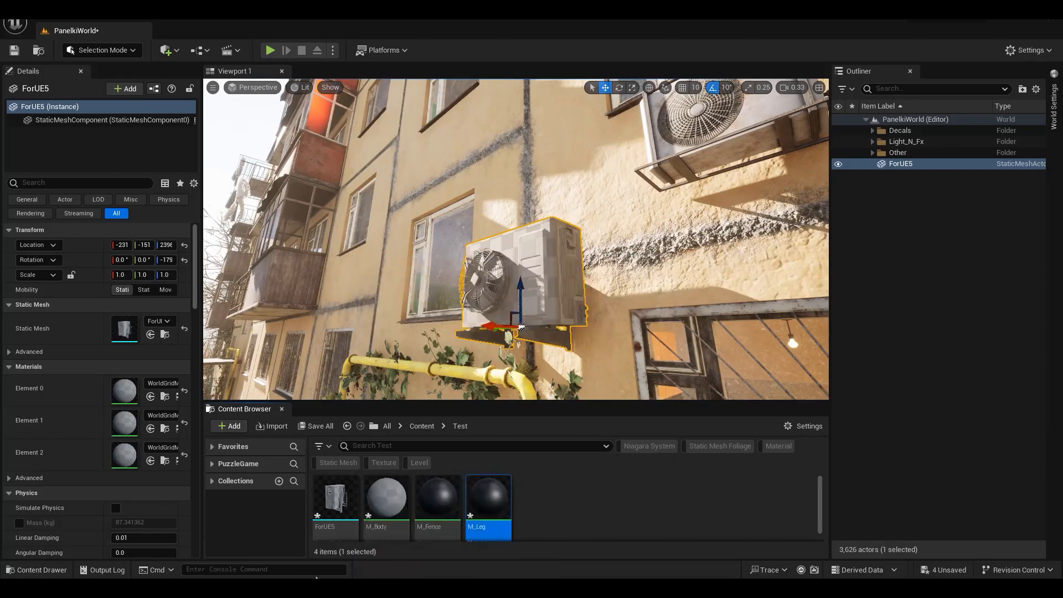
Step: Enlarge the asset browsing area, create a folder named Texture inside the Test folder and open it
left_click(585, 527)
scroll(588, 487, "down", 1)
left_click_drag(595, 407, 614, 291)
left_click(568, 432)
right_click(583, 429)
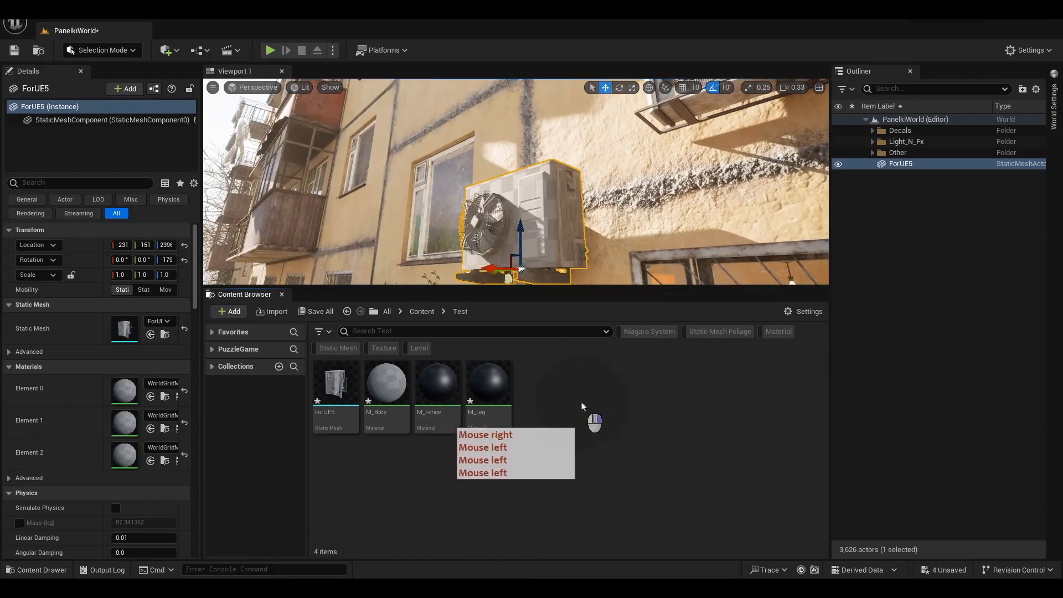
left_click(616, 233)
type("T")
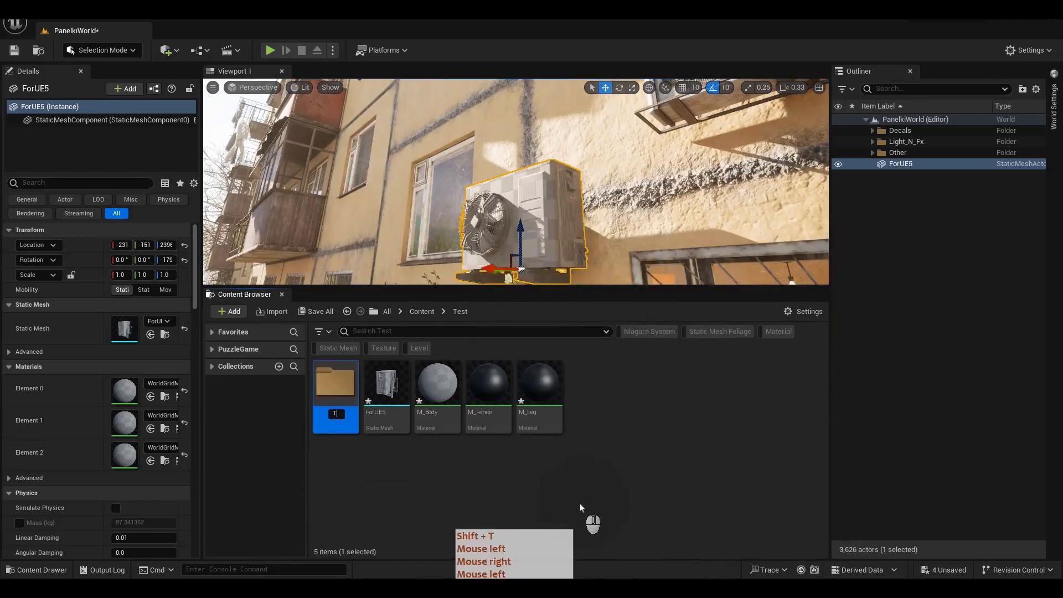
type("exture")
key("Return")
key("Return")
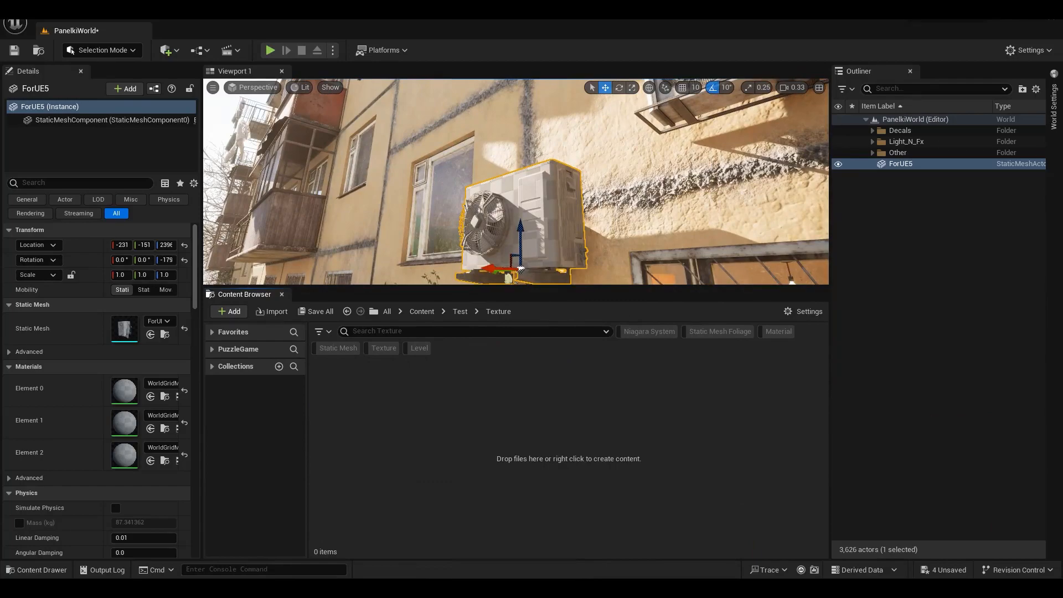
Step: Import the base color, normal and occlusion textures of Body, Leg_Fans and Screw_Fence into the Texture folder and dismiss the import issues notice
left_click_drag(1062, 133, 542, 142)
left_click_drag(467, 435, 1011, 249)
left_click_drag(590, 142, 513, 404)
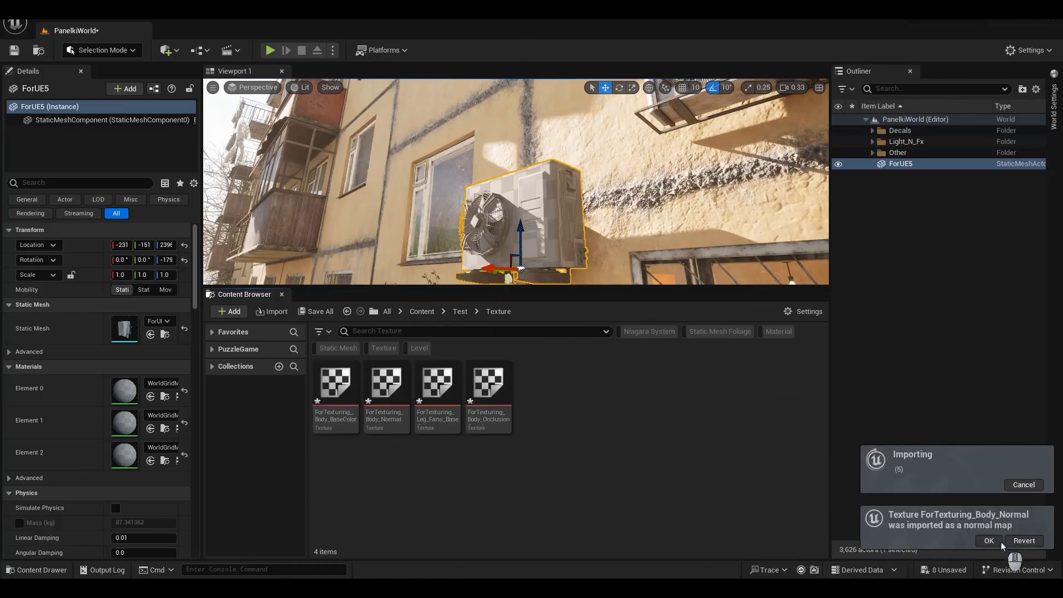
left_click(988, 540)
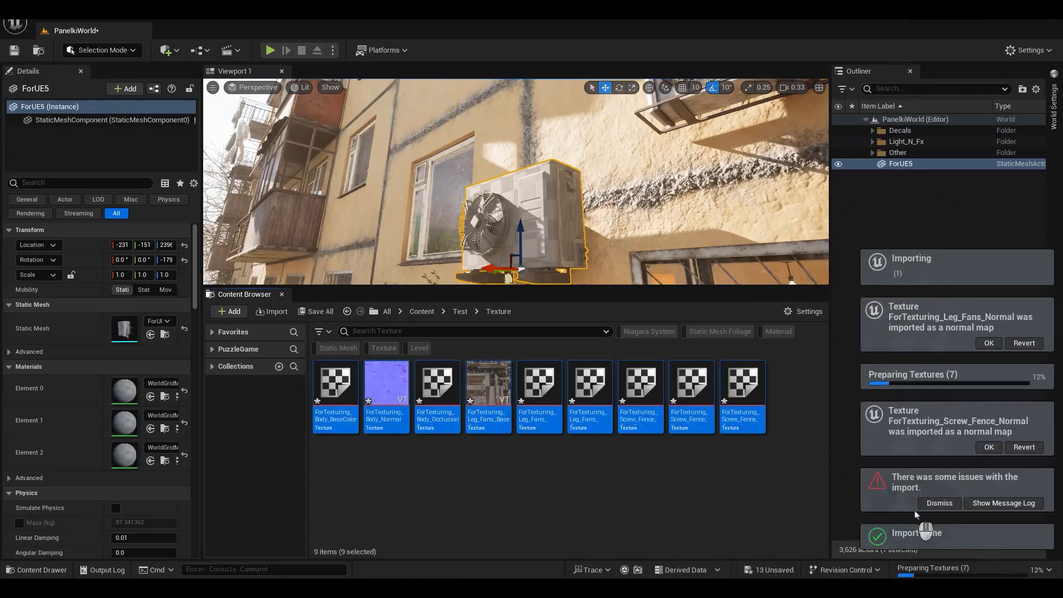
left_click(946, 504)
left_click(587, 491)
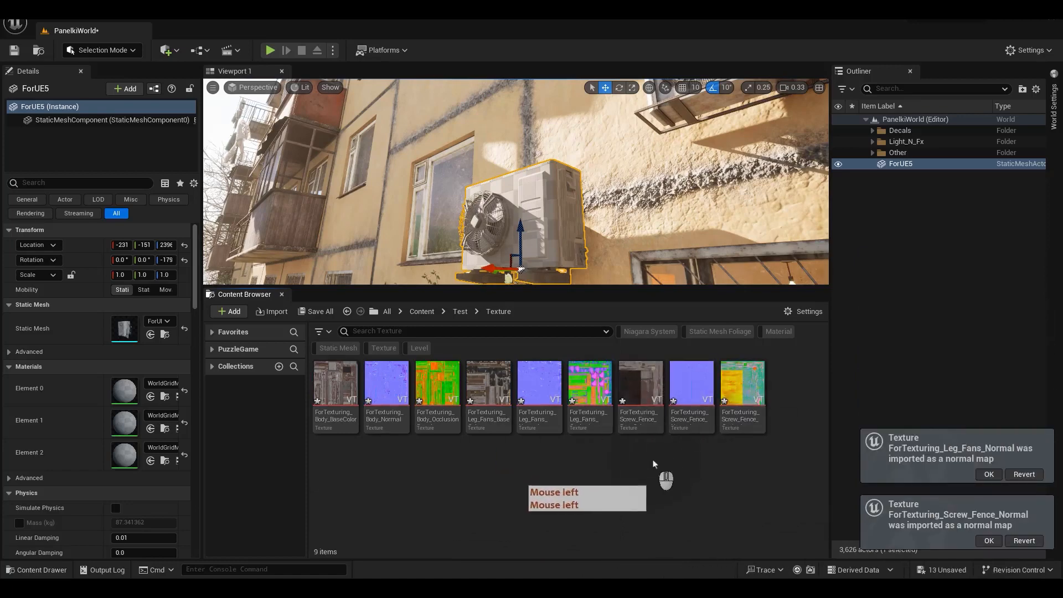
Step: Open the ForTexturing_Body_BaseColor texture and enable its sRGB option
mouse_move(354, 402)
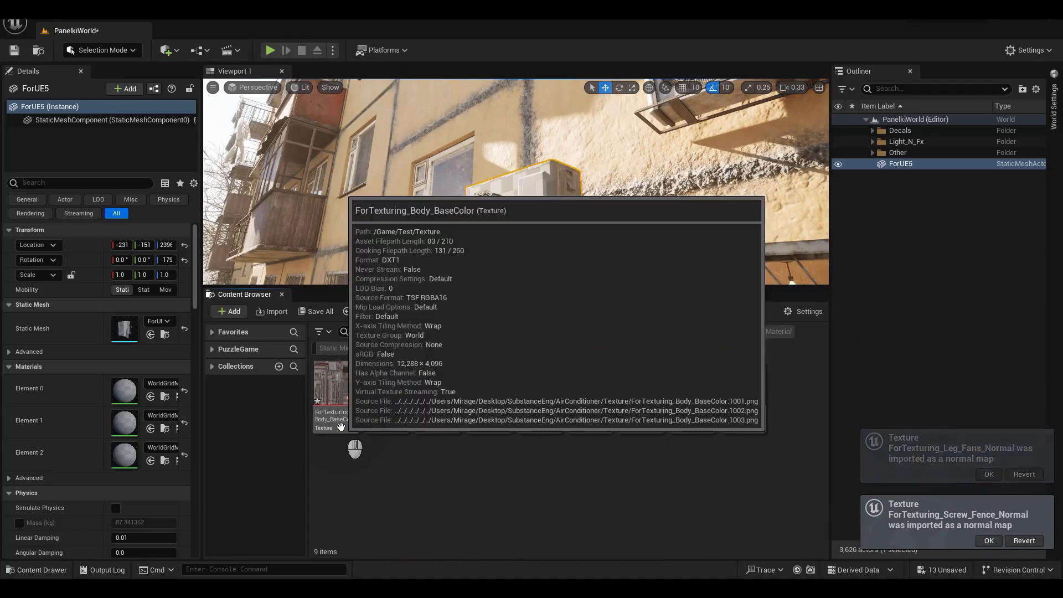
left_click(349, 426)
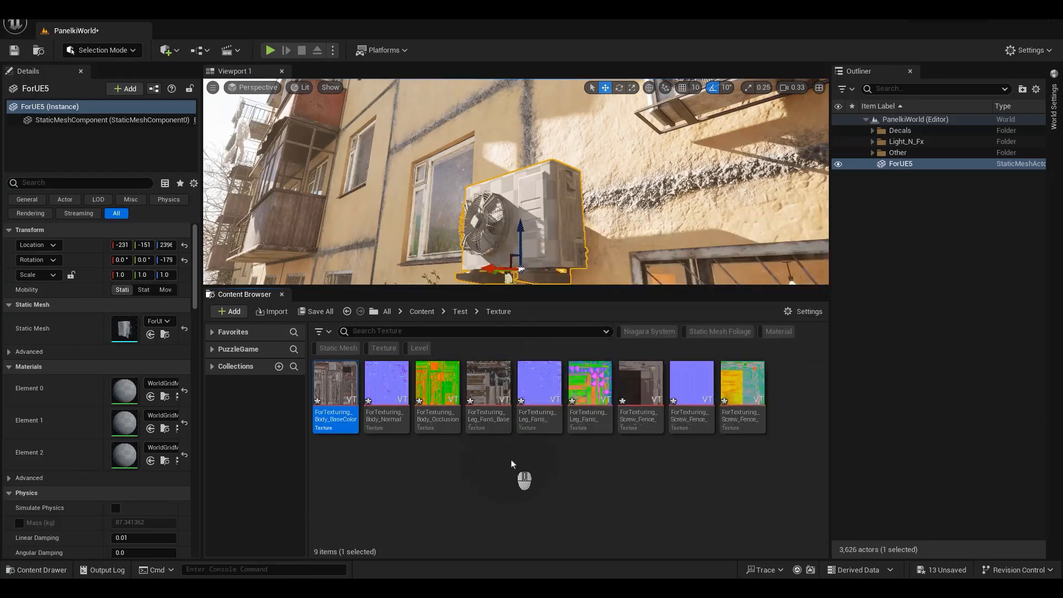
double_click(346, 398)
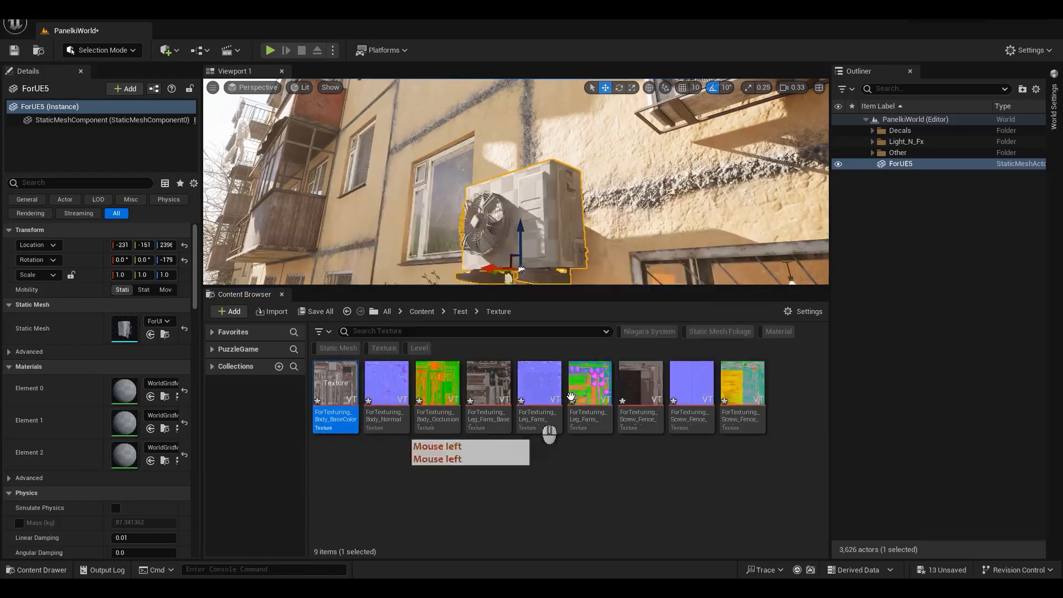
left_click_drag(1062, 211, 530, 10)
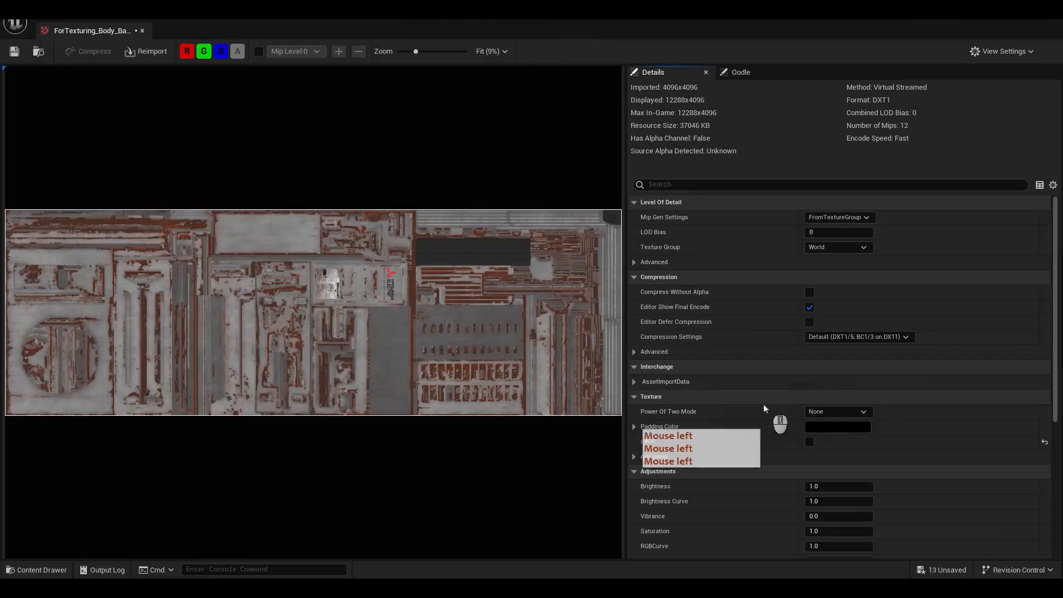
scroll(719, 465, "down", 1)
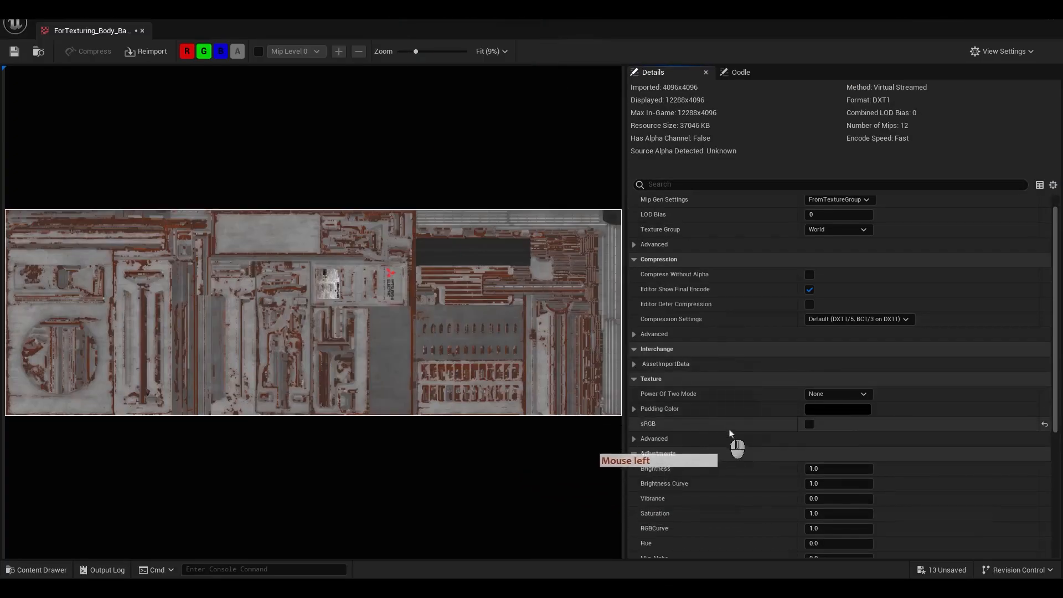
left_click(809, 425)
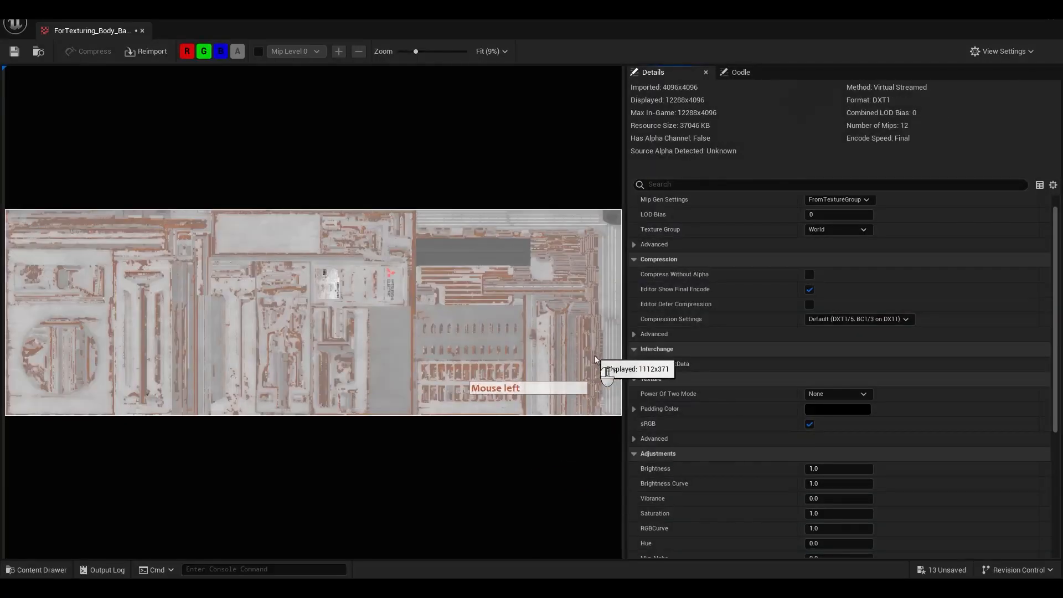
left_click(818, 230)
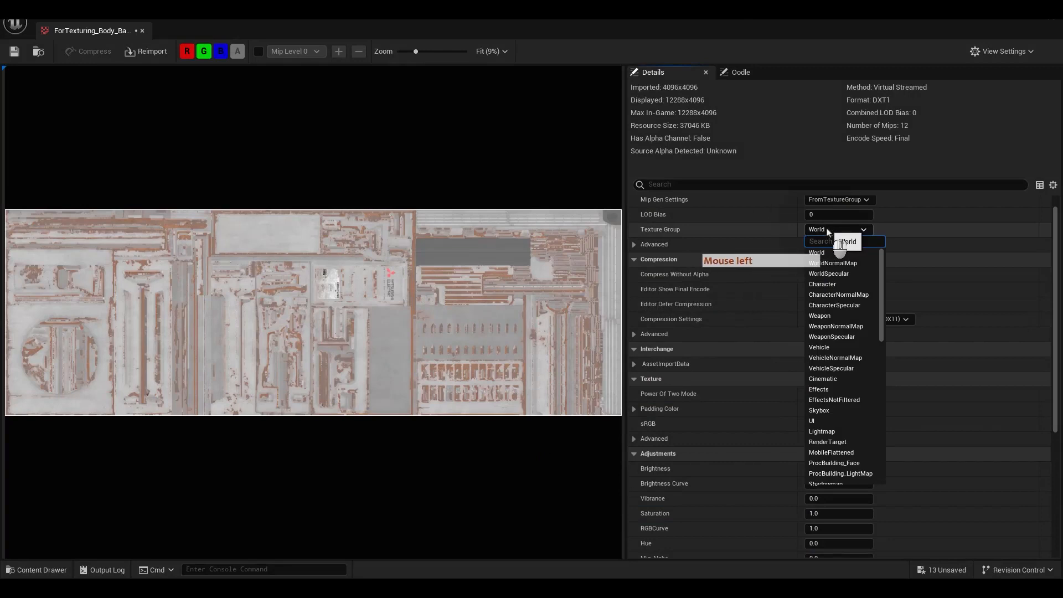
type("color")
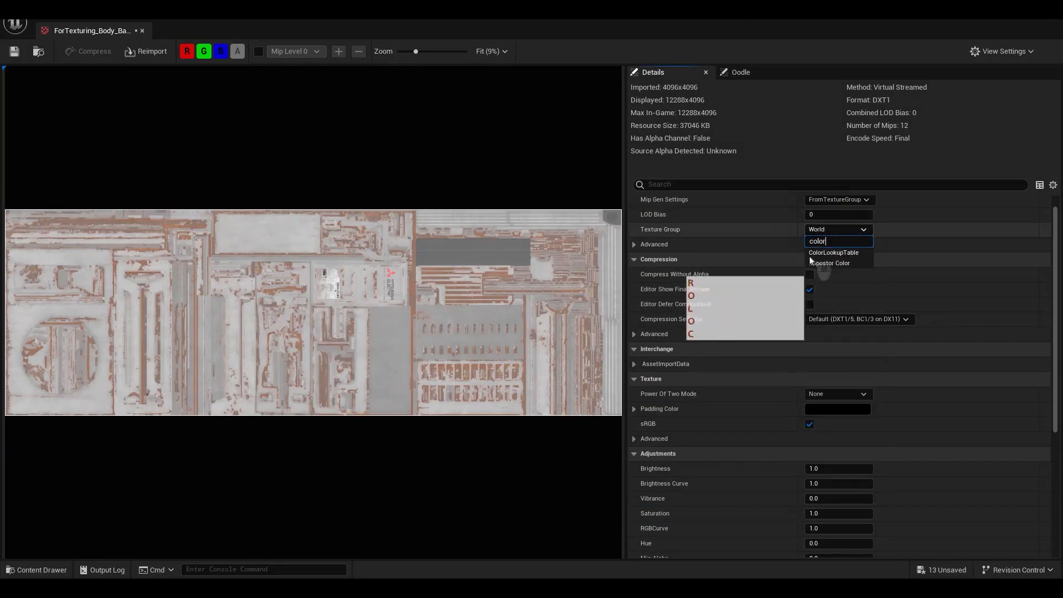
key("Escape")
left_click(852, 239)
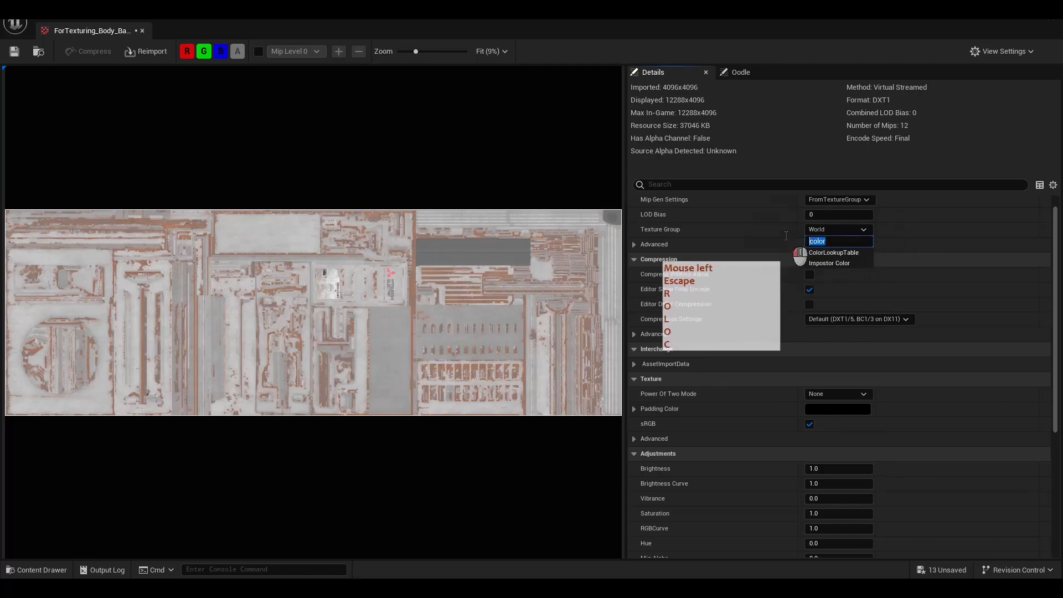
key("BackSpace")
key("BackSpace")
left_click(731, 422)
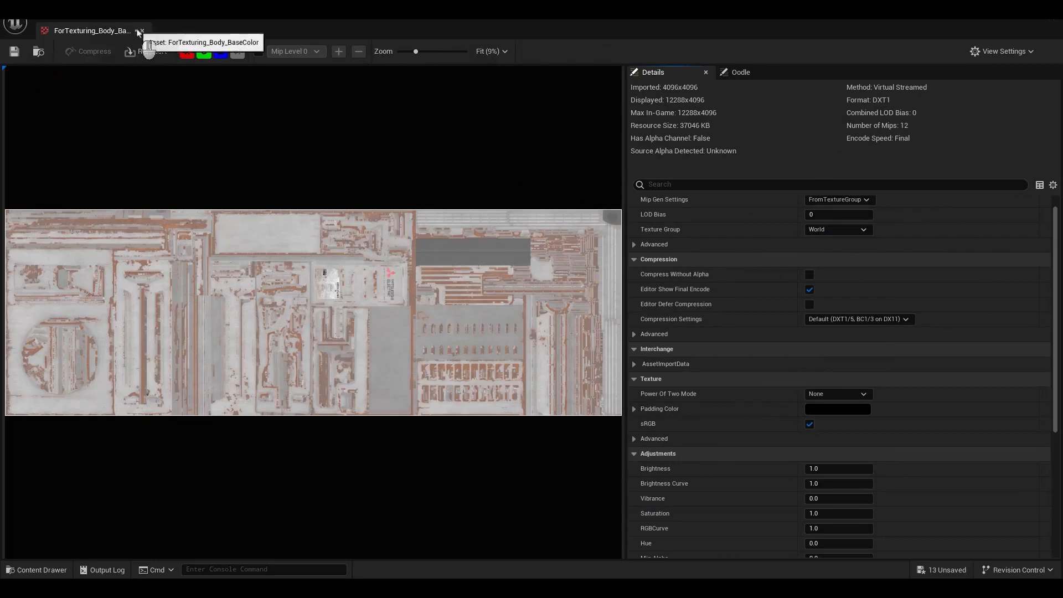
Step: Save the ForTexturing_Body_BaseColor texture and close its editor
left_click(12, 51)
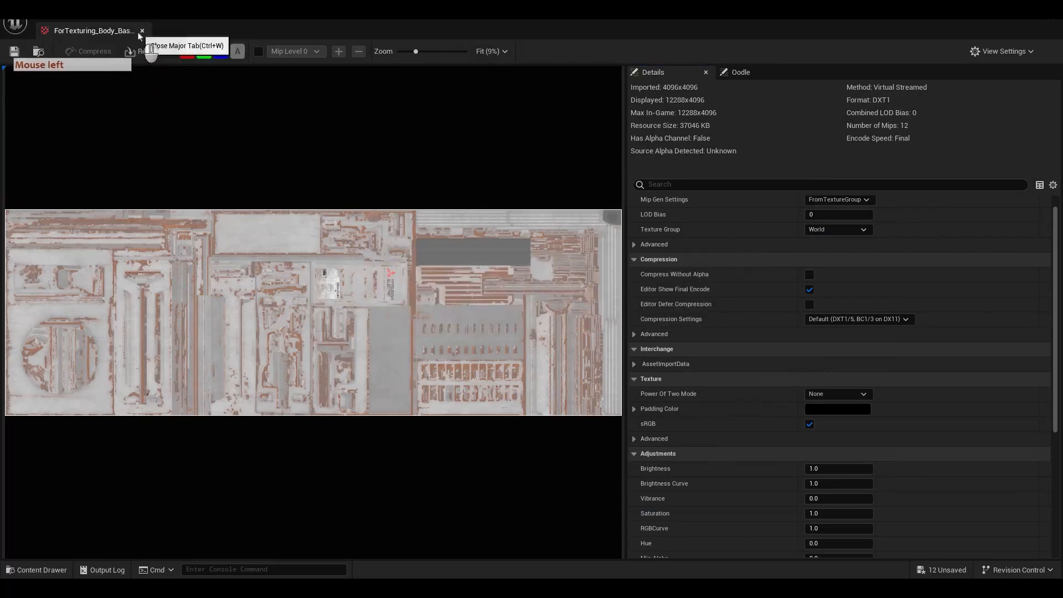
left_click(142, 31)
Step: Enable sRGB on the Leg_Fans base color texture, saving and closing it
double_click(467, 392)
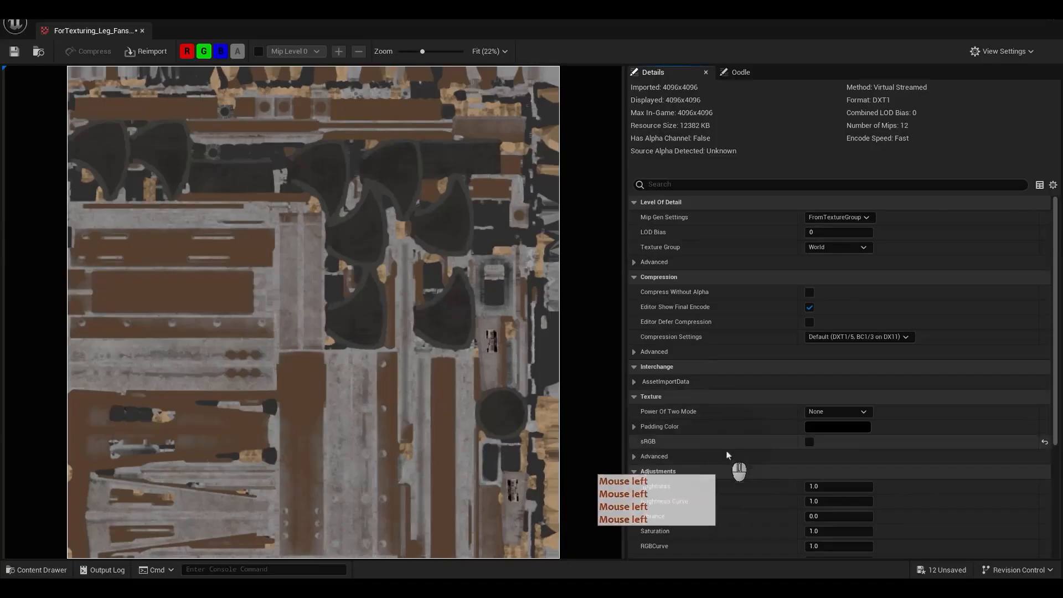
left_click(809, 442)
left_click(809, 442)
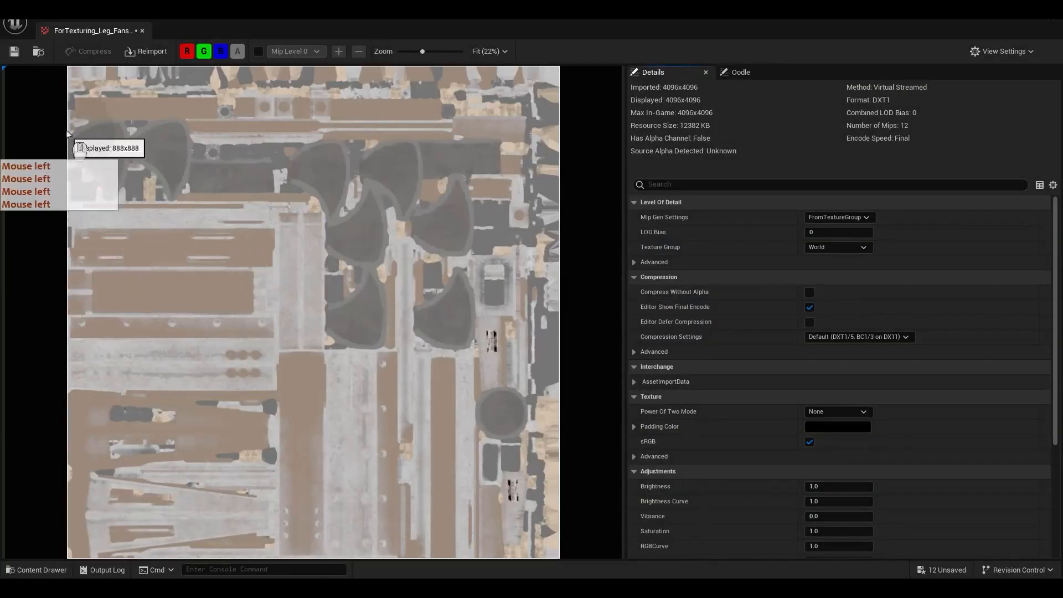
left_click(14, 52)
left_click(142, 30)
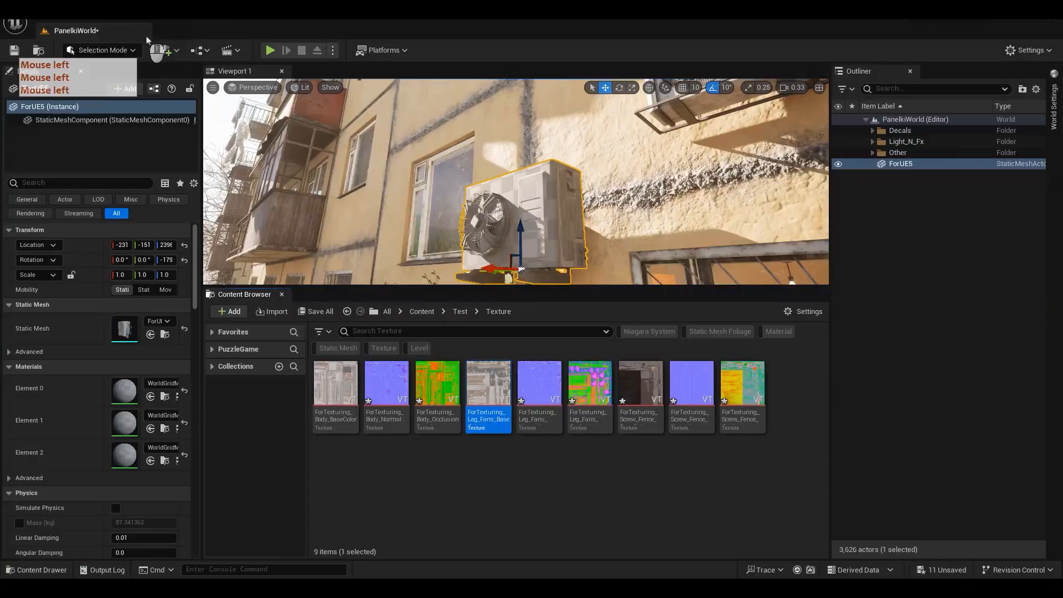
Step: Enable sRGB on the Screw_Fence base color texture, saving and closing it
double_click(639, 378)
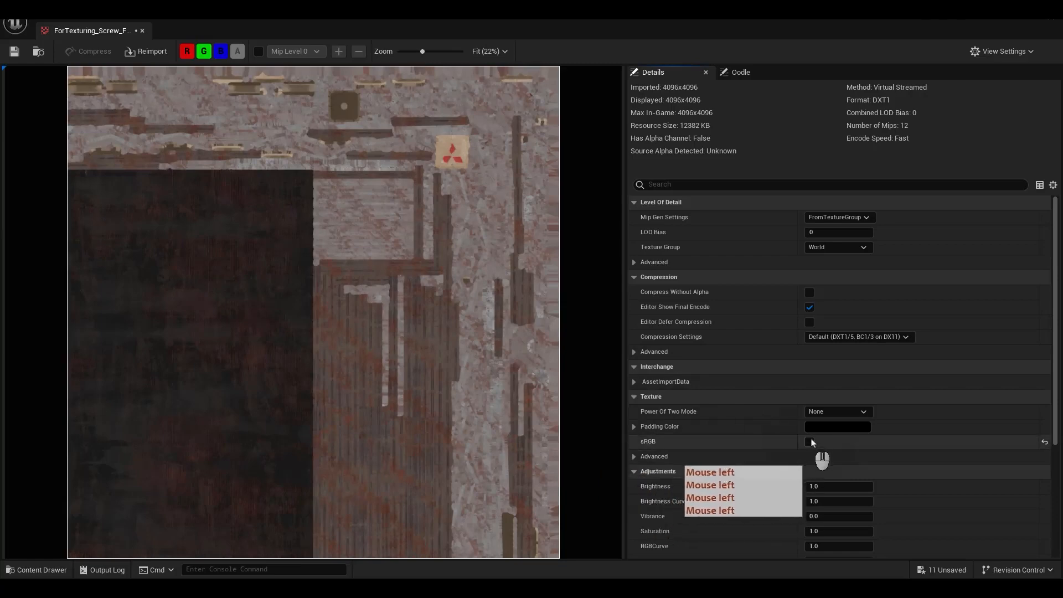
left_click(809, 442)
left_click(14, 51)
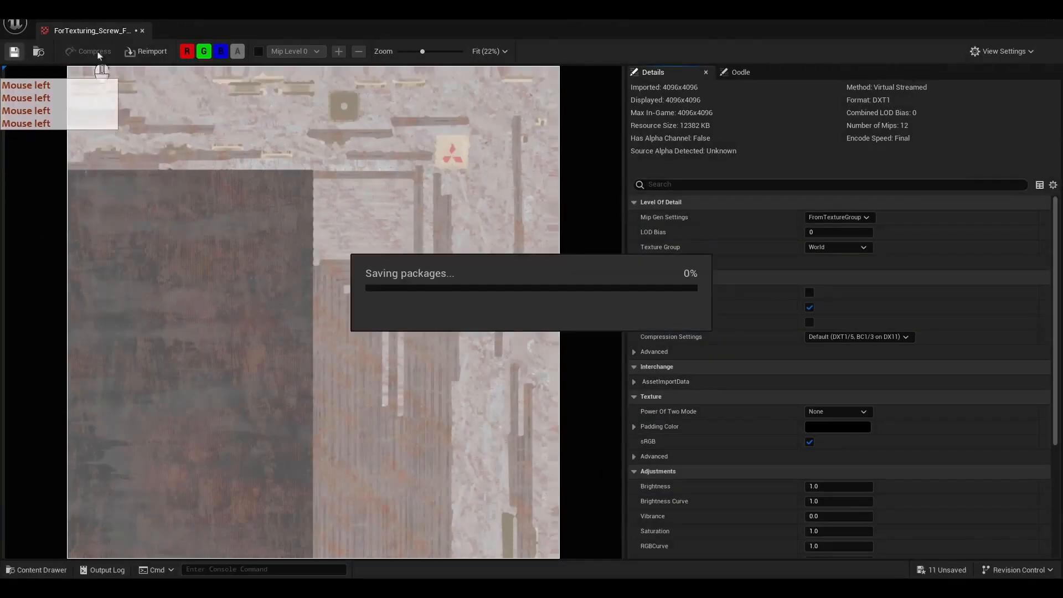
left_click(142, 30)
left_click(550, 501)
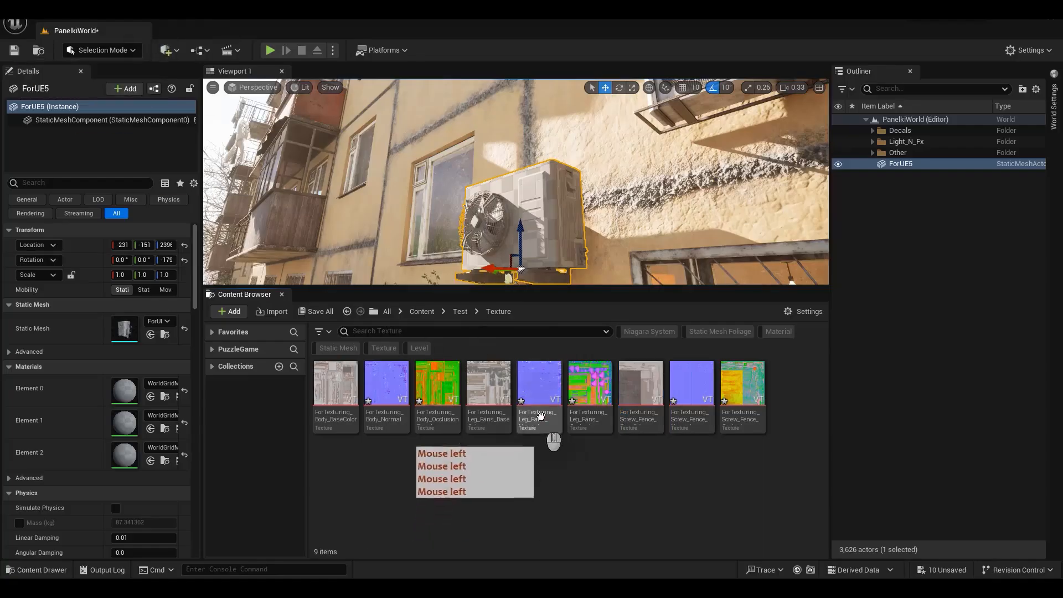
Step: Open the M_Body material from the Test folder and add the Body base color, normal and occlusion textures to its graph
left_click(460, 311)
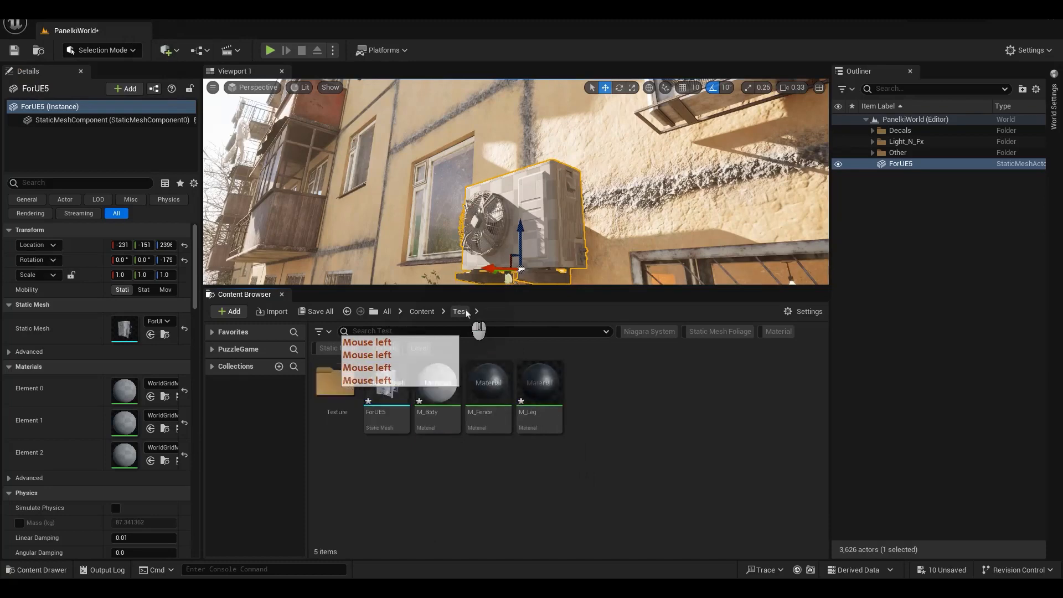
double_click(435, 420)
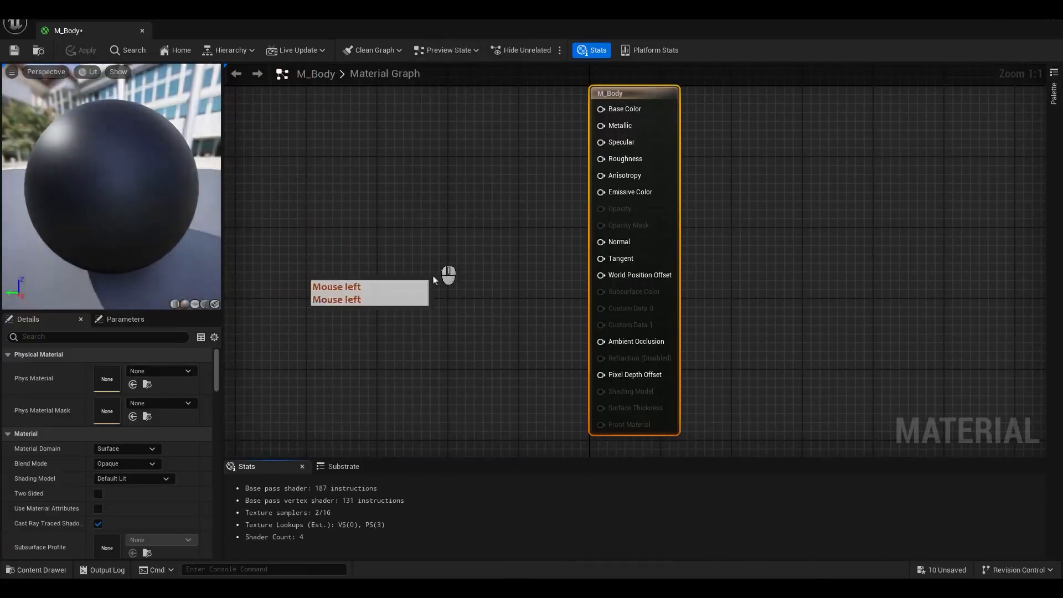
key("ctrl+space")
double_click(495, 432)
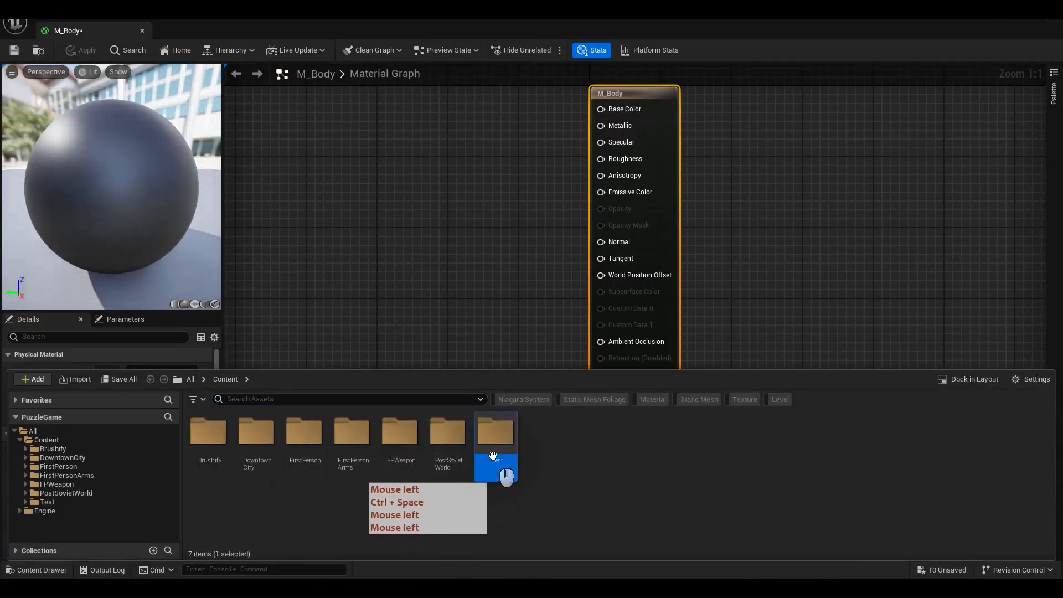
double_click(210, 438)
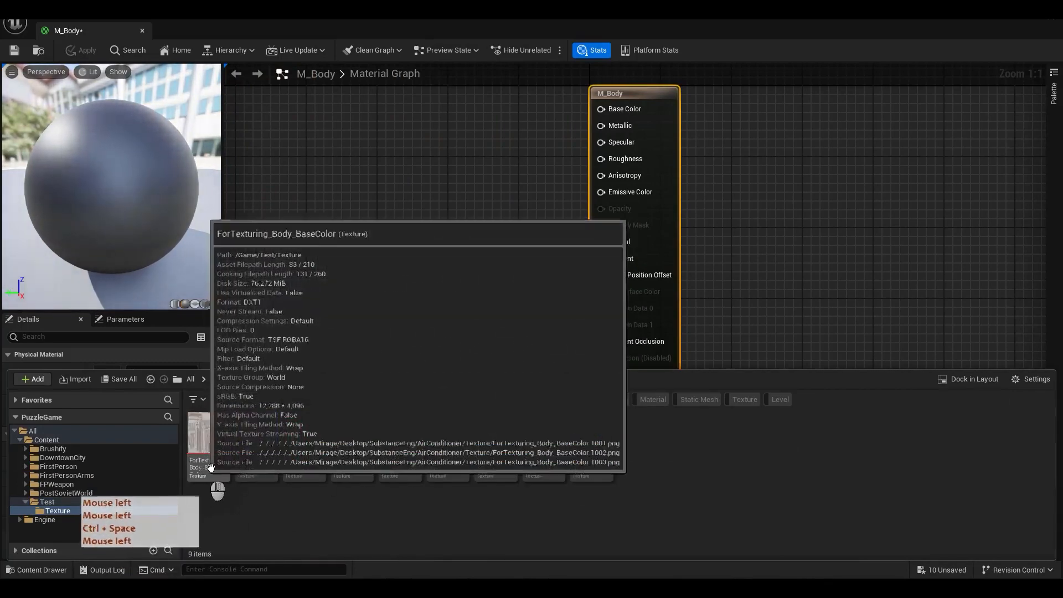
left_click(208, 438)
left_click(304, 437, "shift")
left_click_drag(241, 504, 355, 105)
left_click(461, 367)
Step: Connect the base color sample's RGB output to M_Body's Base Color and stack the normal map sample directly beneath that sample
right_click_drag(390, 145, 388, 215)
left_click_drag(425, 190, 596, 184)
left_click_drag(383, 176, 340, 114)
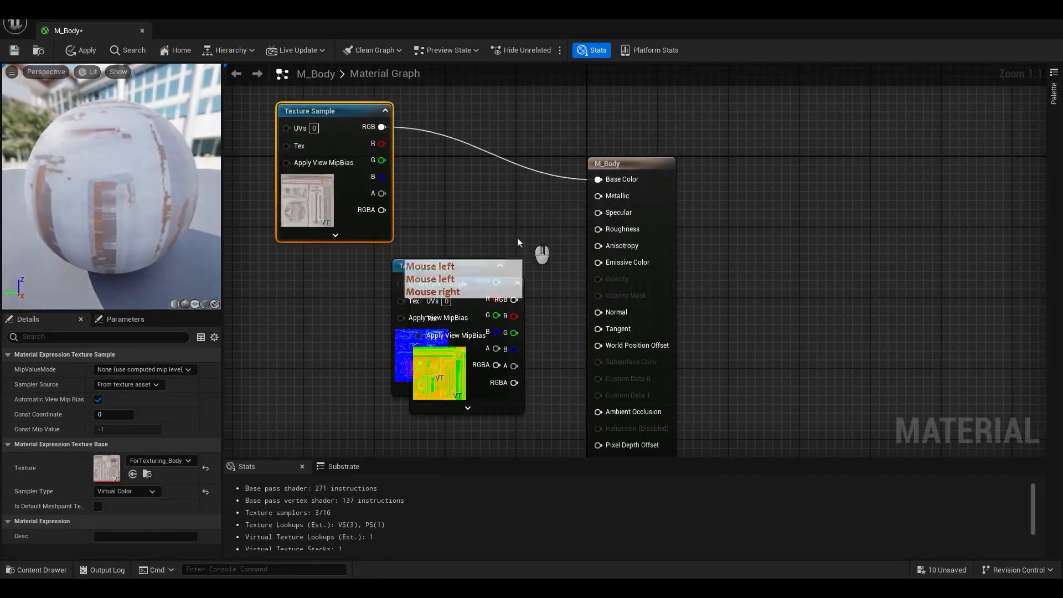
left_click_drag(433, 272, 324, 263)
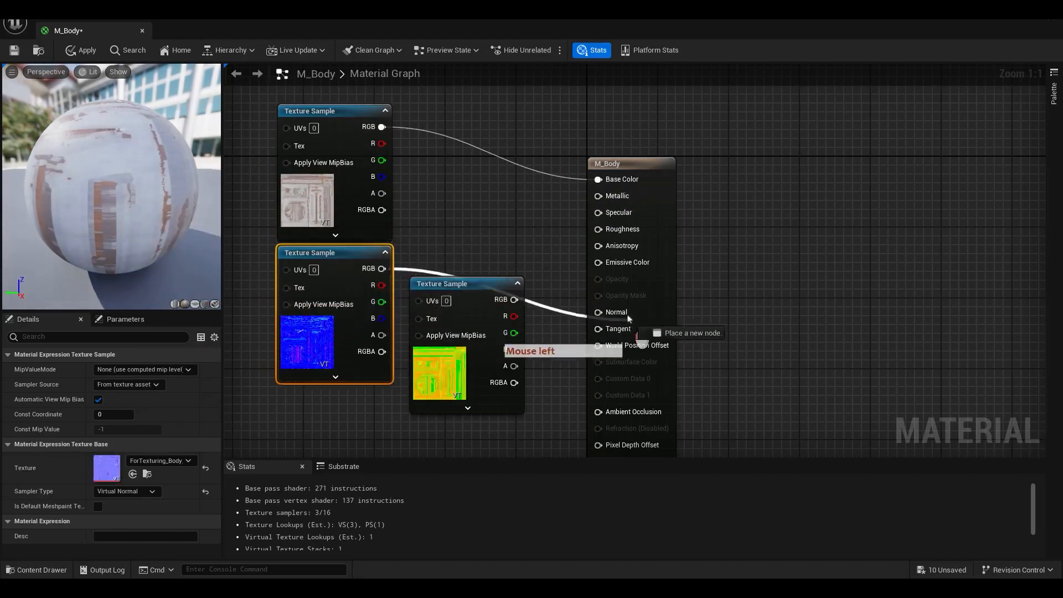
Step: Connect the normal sample's RGB output to M_Body's Normal, and the occlusion sample's R output to Ambient Occlusion after placing it beneath the normal sample
left_click_drag(613, 314, 612, 314)
right_click_drag(609, 310, 583, 136)
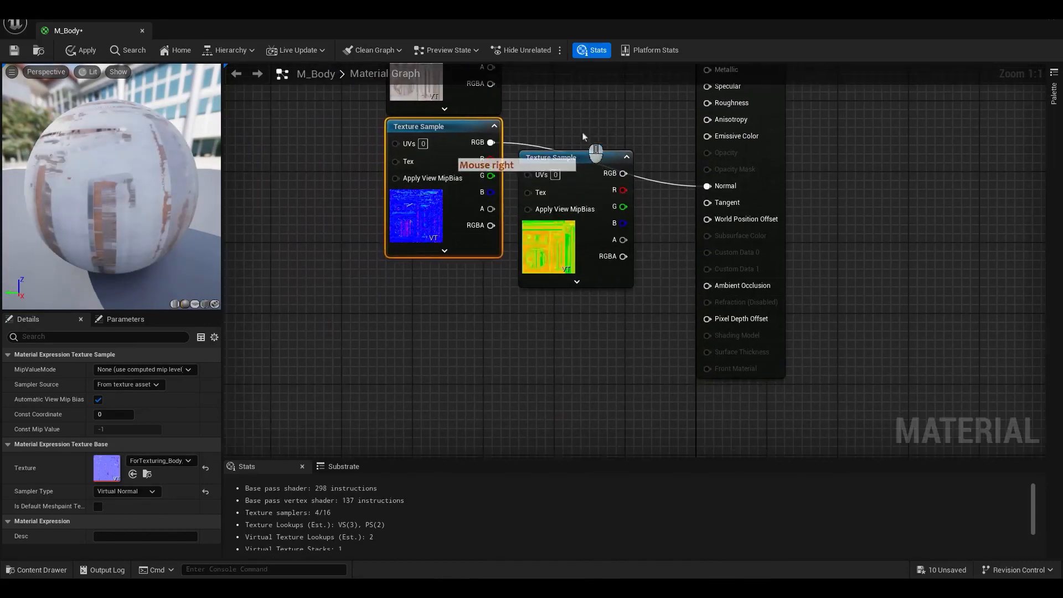
left_click_drag(557, 176, 428, 273)
right_click_drag(526, 276, 454, 383)
scroll(443, 390, "down", 2)
left_click_drag(424, 402, 560, 409)
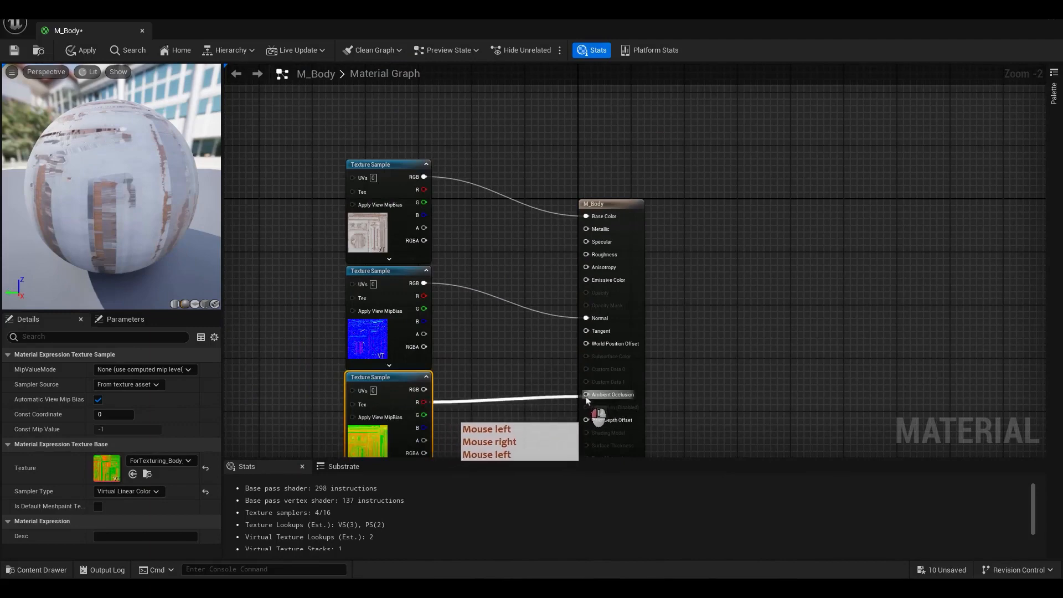
Step: Connect the occlusion sample's G output to M_Body's Roughness and its B output to Metallic
right_click_drag(528, 437, 541, 382)
left_click_drag(437, 359, 599, 198)
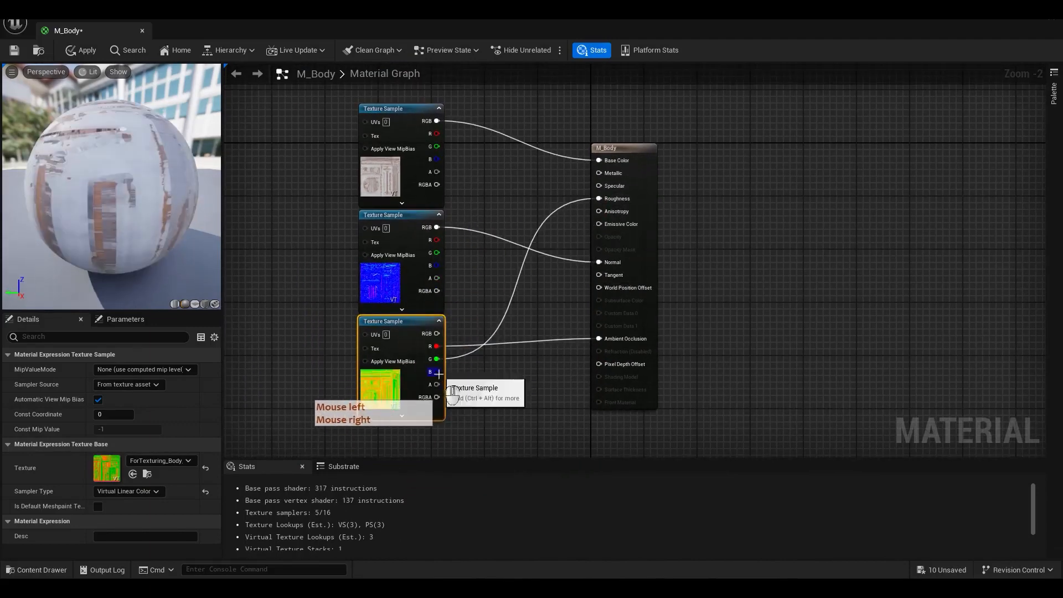
left_click_drag(439, 372, 596, 176)
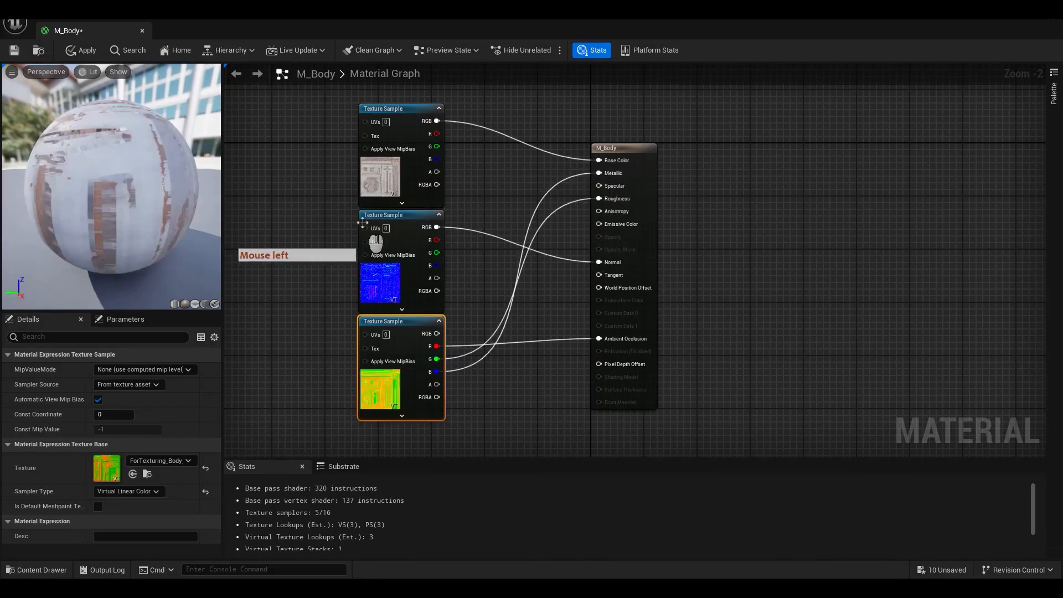
Step: Save the M_Body material and close its editor
left_click(501, 181)
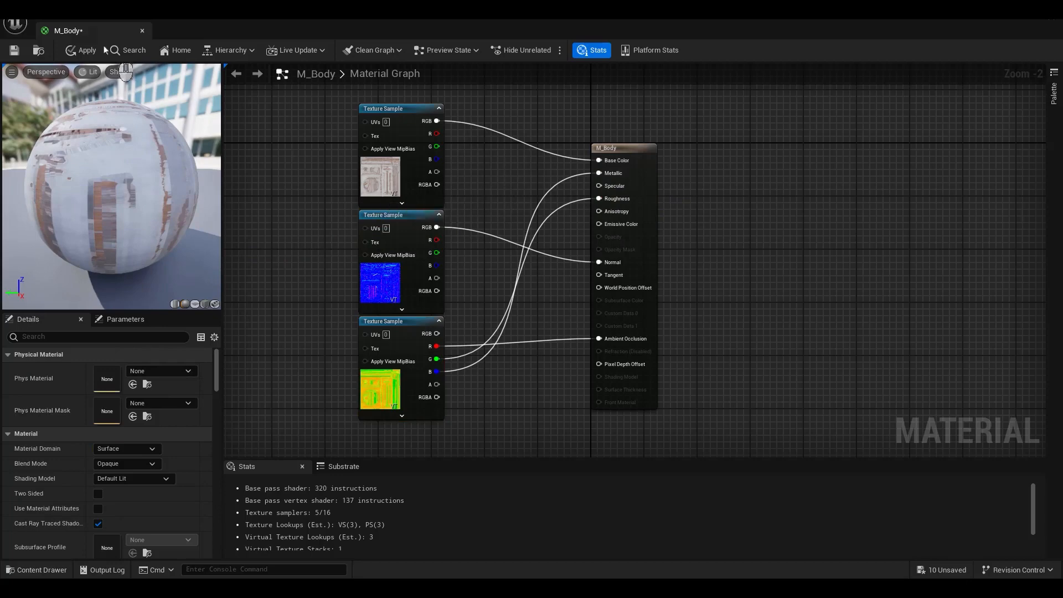
left_click(15, 51)
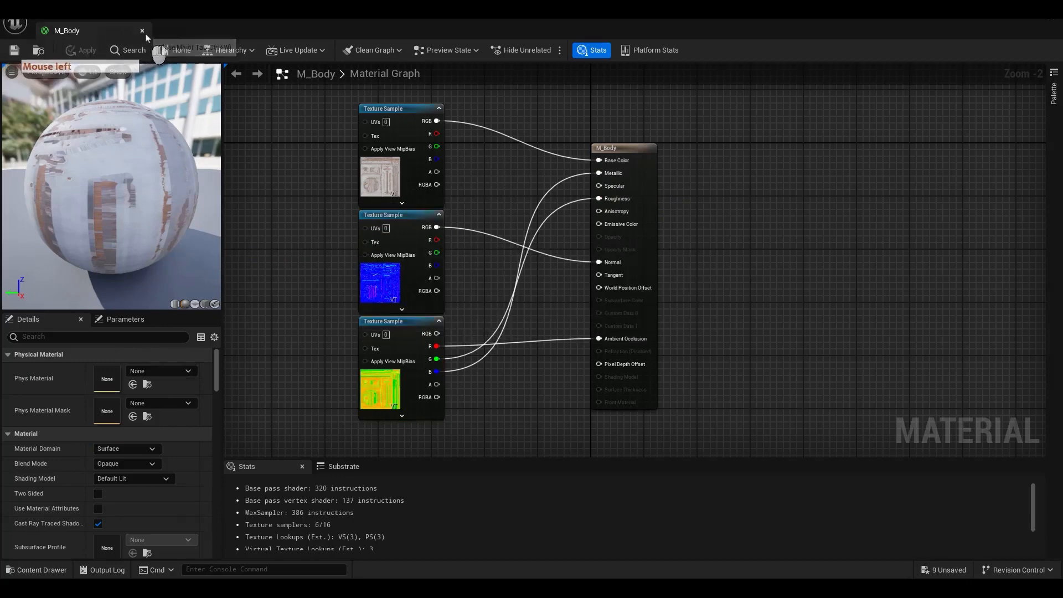
left_click(143, 33)
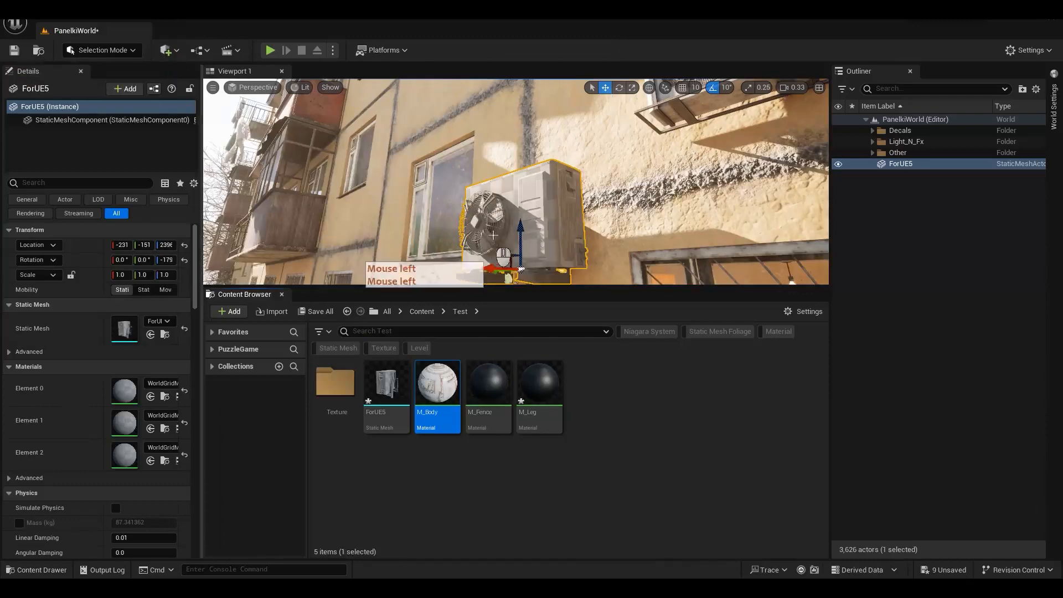
Step: Open the ForUE5 static mesh and assign M_Body from the Test folder to its Body material slot
right_click_drag(531, 245, 530, 246)
key("w")
key("w")
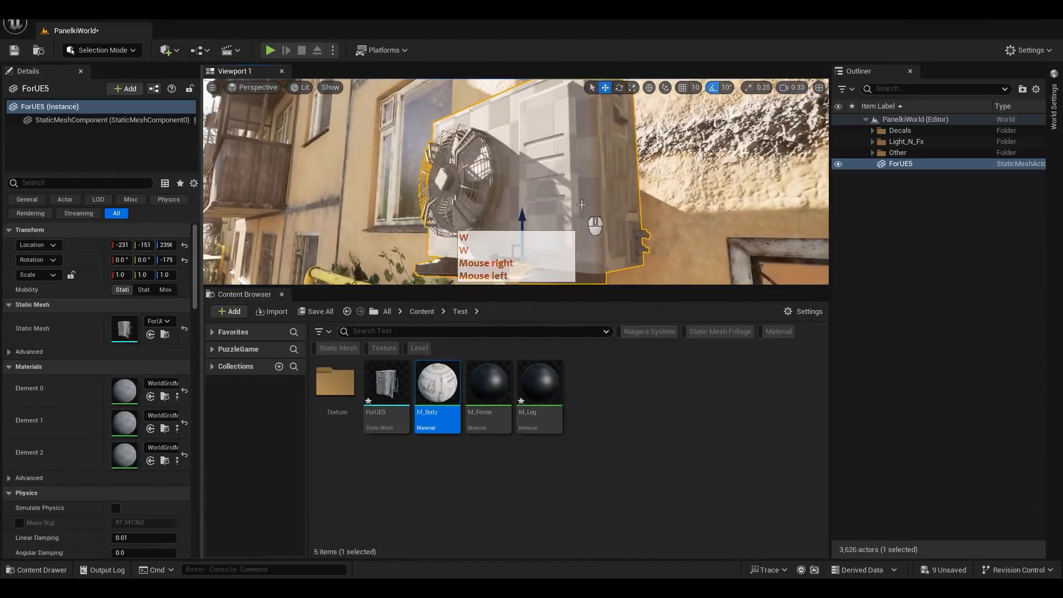
double_click(393, 378)
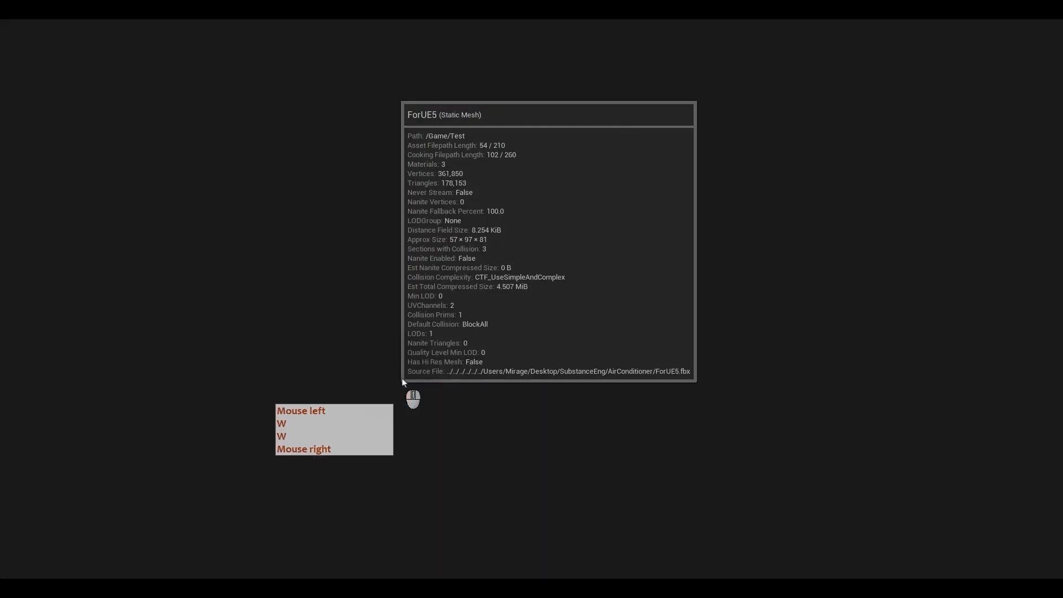
key("ctrl+space")
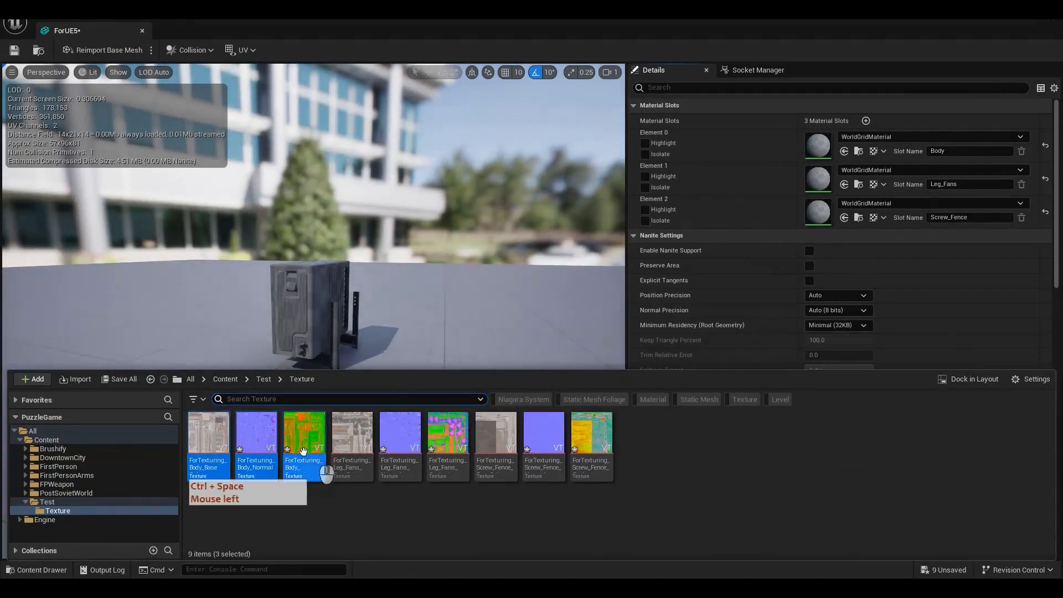
left_click(264, 379)
left_click_drag(304, 435, 818, 145)
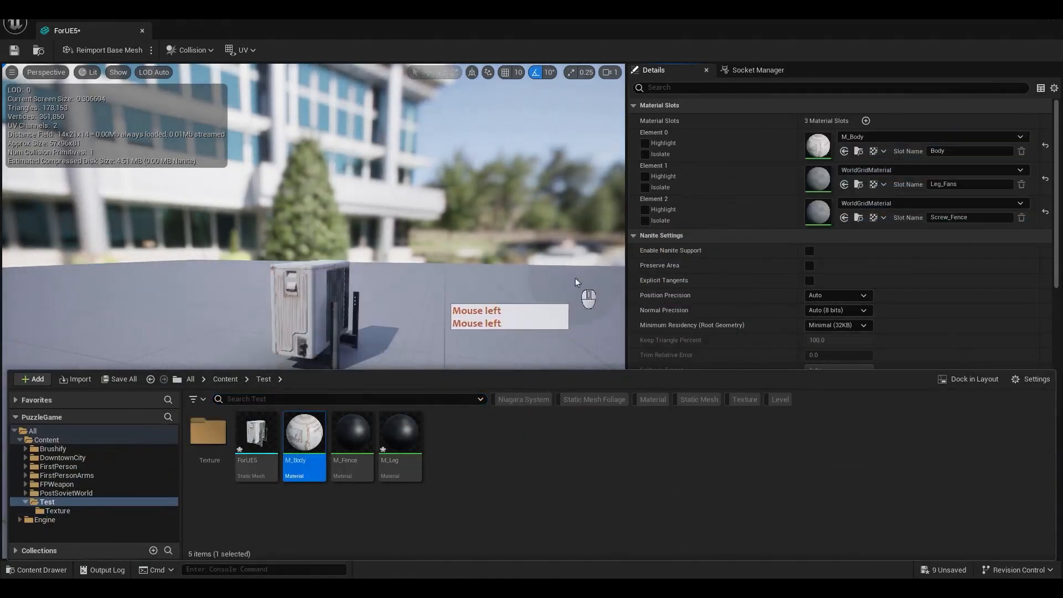
Step: Examine the body texture on the air conditioner up close from several sides in the mesh preview
key("a")
right_click_drag(512, 284, 432, 440)
key("w")
key("w")
key("d")
key("d")
key("a")
key("f")
key("e")
key("q")
key("e")
key("f")
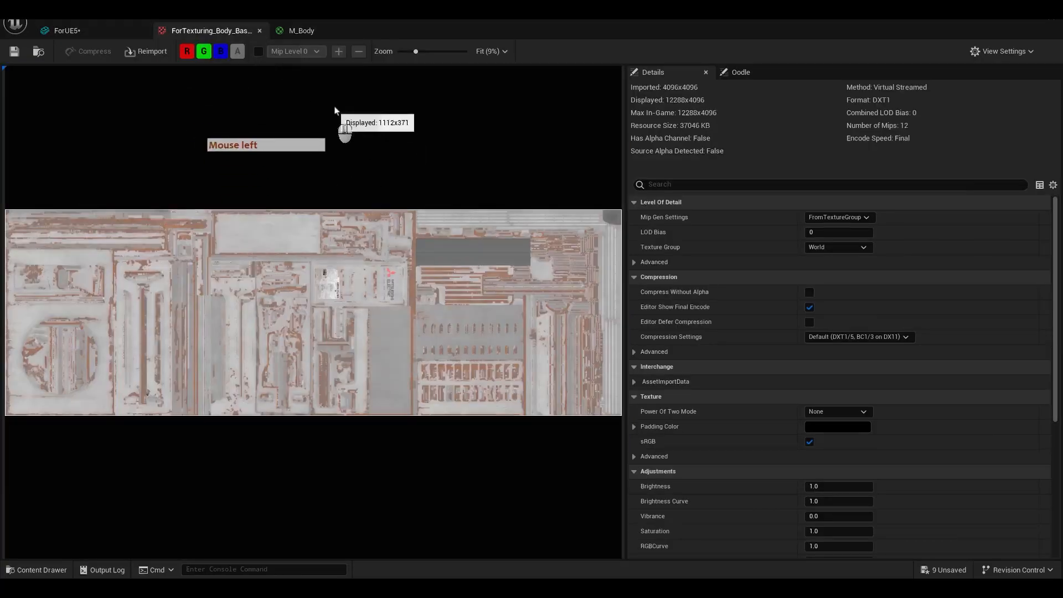
Step: Delete the unconnected black texture sample from the M_Body graph and move the base color sample directly above the normal sample
left_click(309, 31)
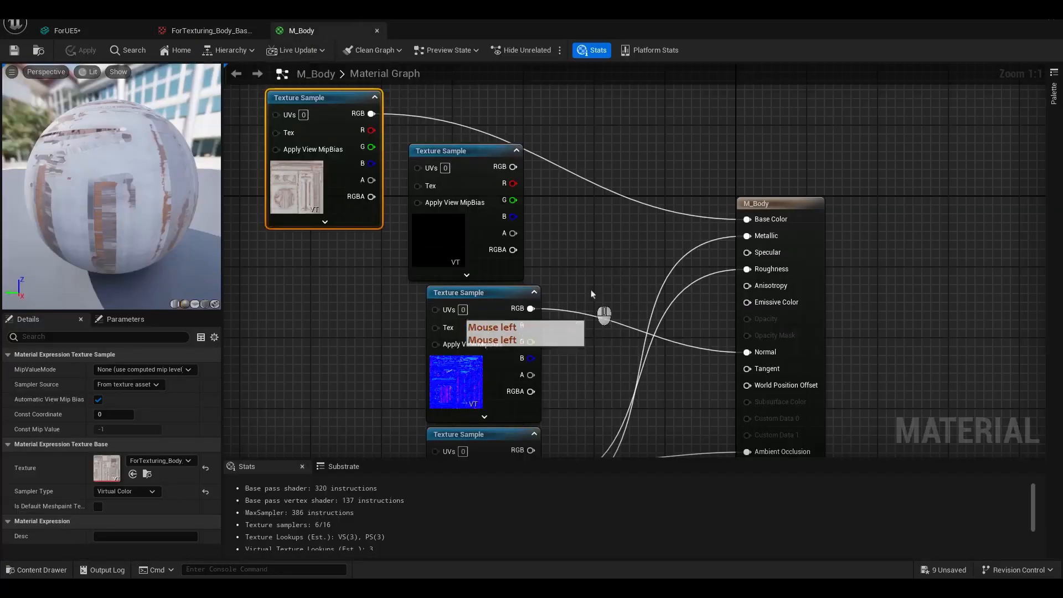
scroll(591, 293, "down", 3)
right_click_drag(562, 261, 560, 112)
left_click(515, 128)
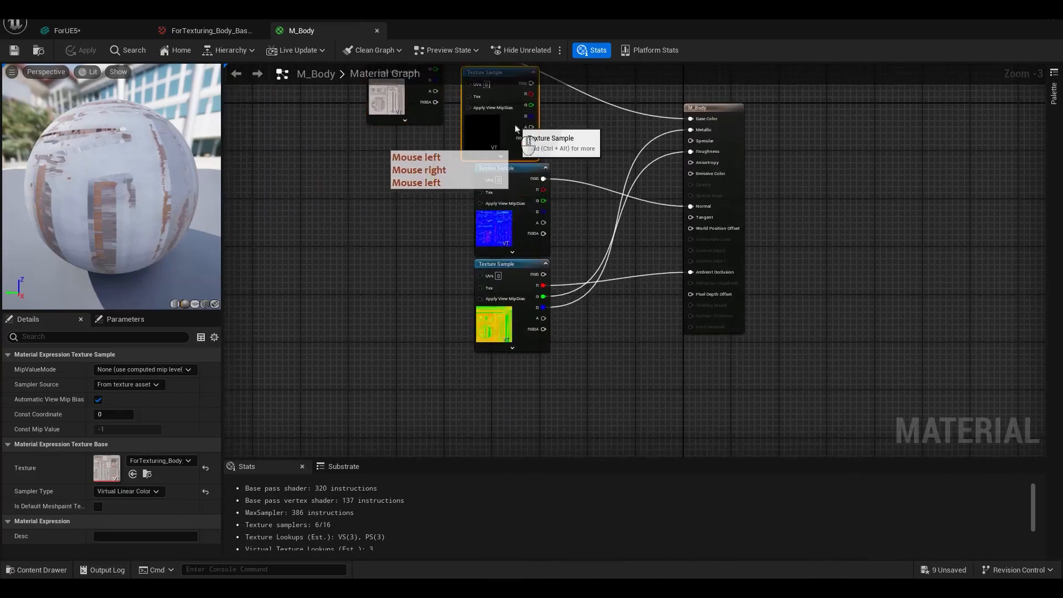
key("Delete")
right_click_drag(432, 147, 484, 267)
left_click_drag(441, 228, 542, 259)
left_click(418, 272)
right_click_drag(417, 271, 427, 217)
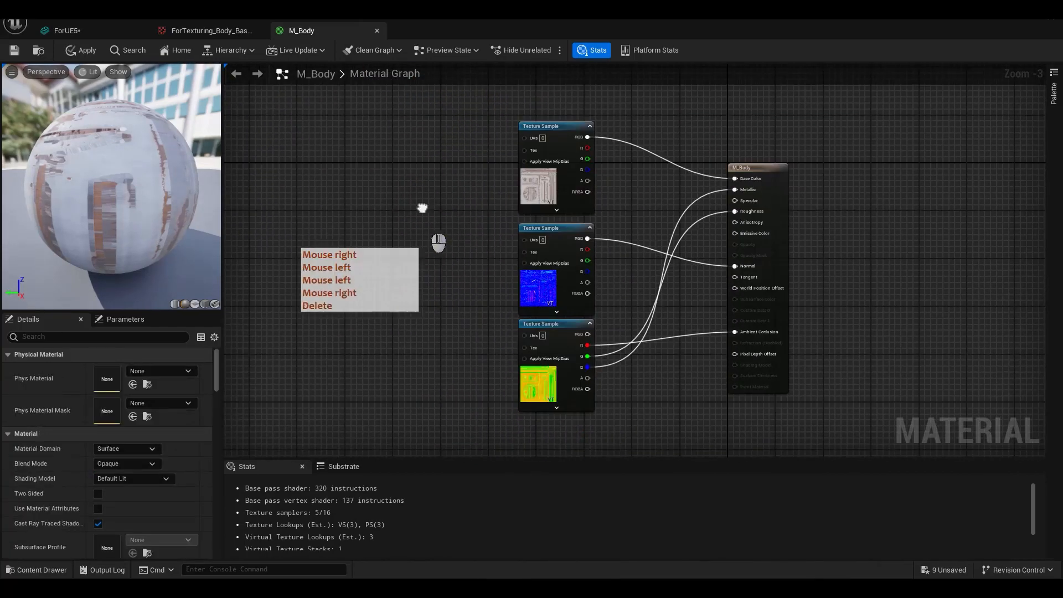
Step: Open the M_Fence and M_Leg materials from the Test folder for editing
key("ctrl+space")
double_click(354, 476)
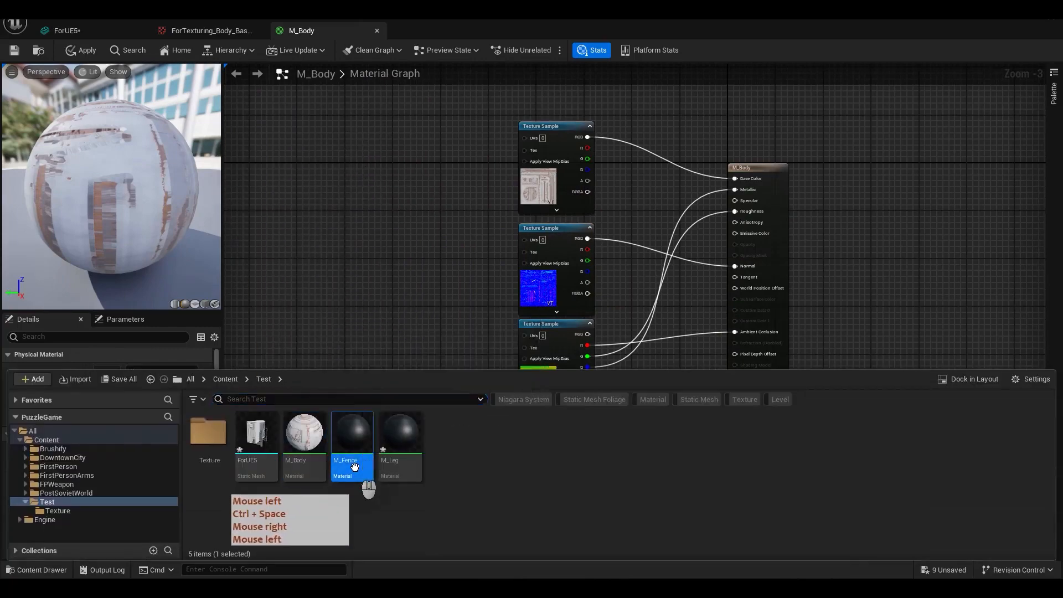
key("ctrl+space")
double_click(411, 475)
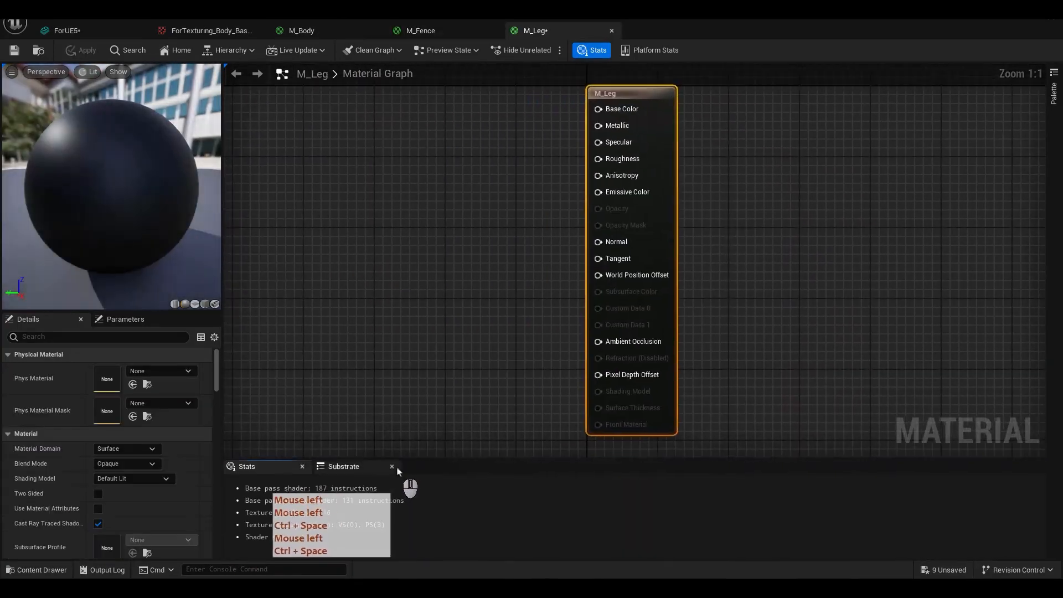
right_click_drag(437, 354, 478, 368)
left_click(449, 280)
Step: Add the three Leg_Fans textures from the Texture folder to M_Leg's graph and connect the occlusion sample's R output to Ambient Occlusion
key("ctrl+space")
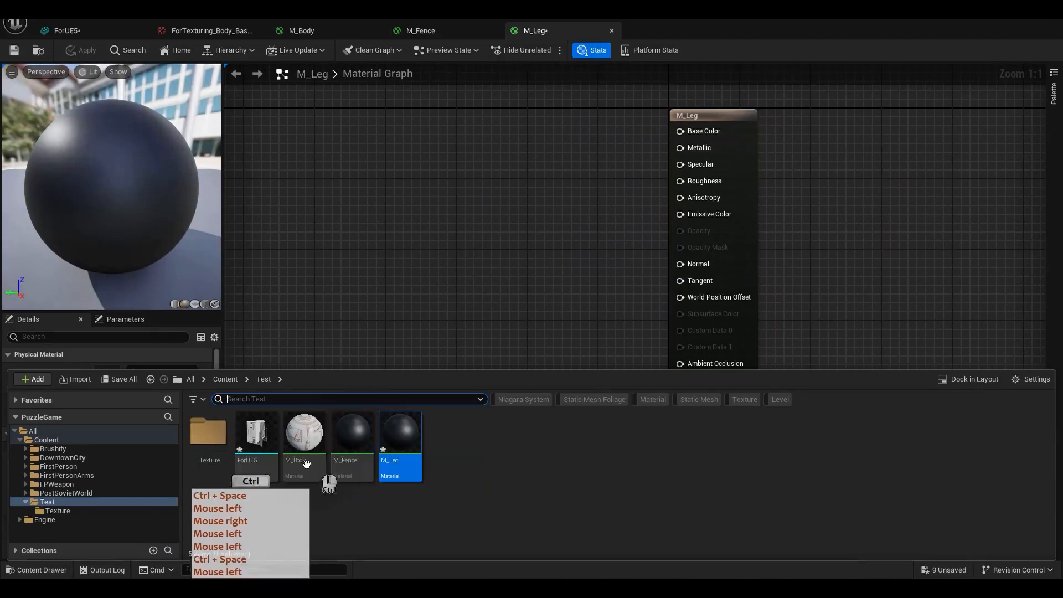
double_click(208, 434)
left_click(446, 471)
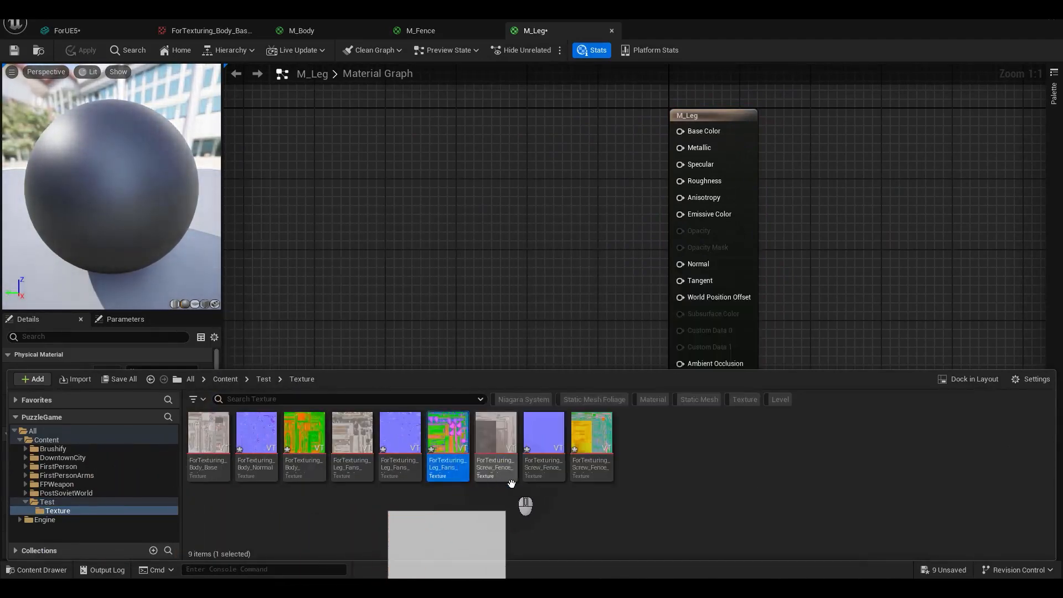
left_click(404, 462, "shift")
left_click(436, 472, "shift")
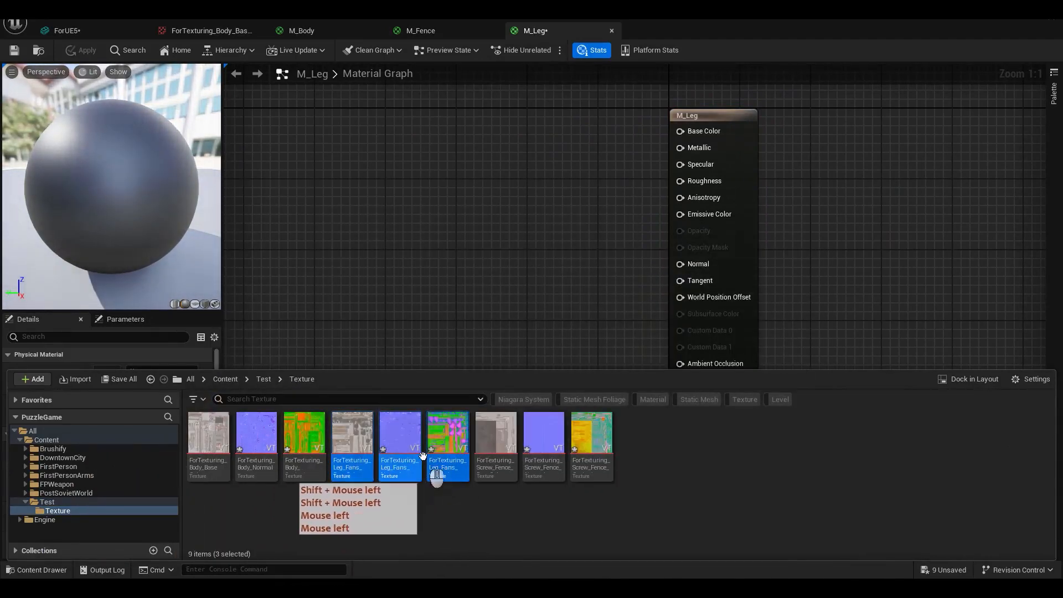
left_click_drag(437, 473, 680, 363)
left_click(492, 192)
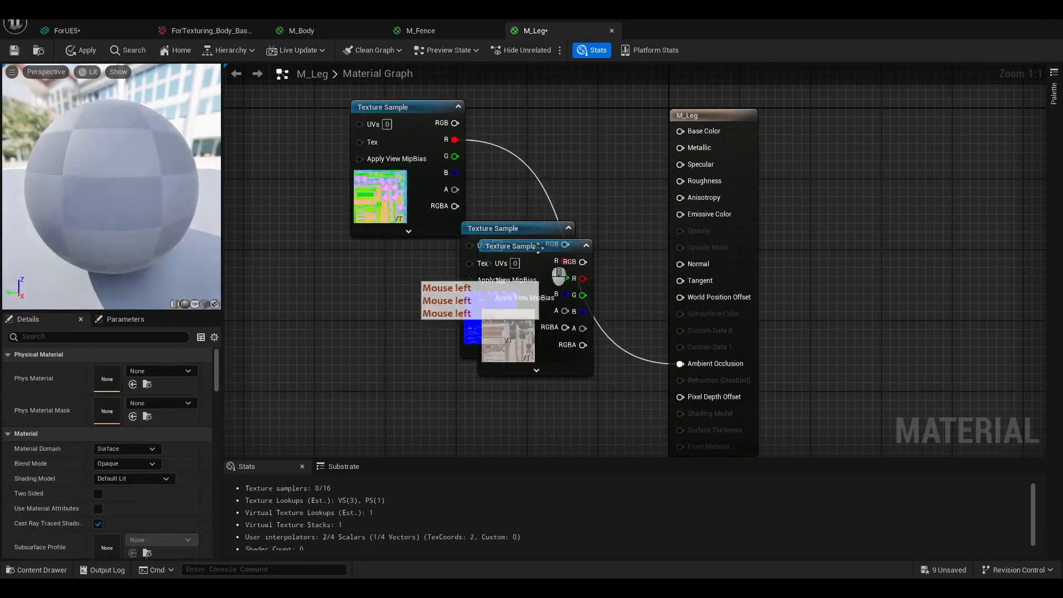
Step: Separate the Leg_Fans occlusion sample from the other samples and connect its G output to Roughness and B output to Metallic
left_click_drag(459, 168, 413, 256)
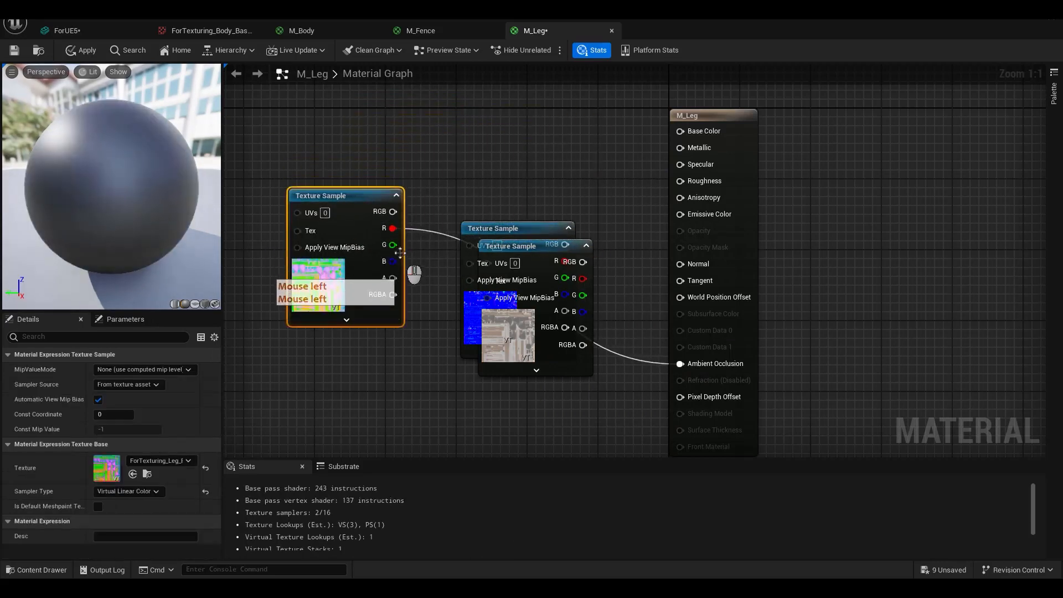
left_click_drag(626, 232, 685, 181)
left_click_drag(393, 262, 685, 158)
right_click_drag(556, 184, 617, 302)
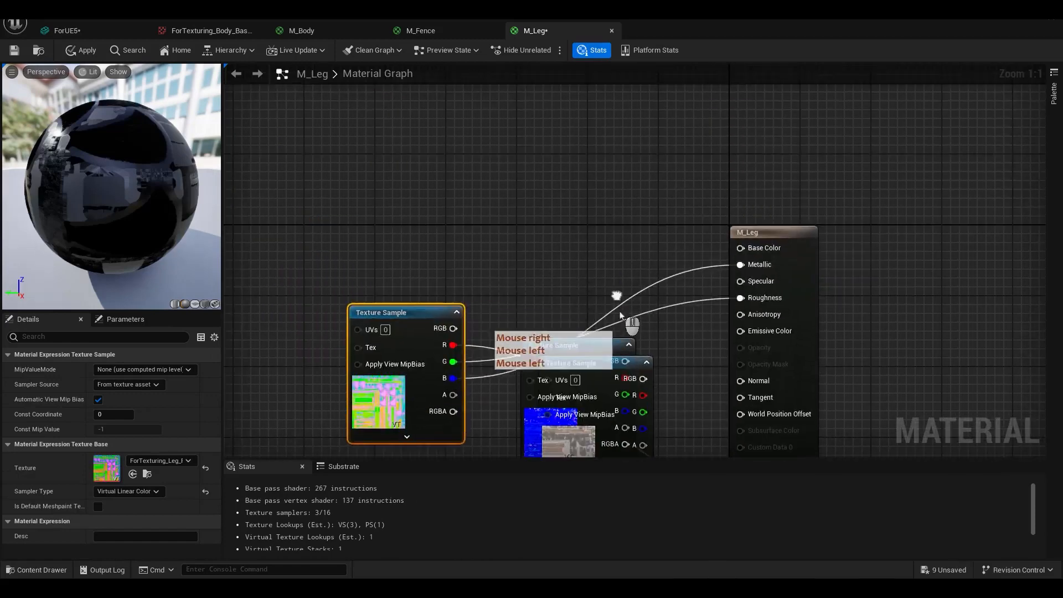
Step: Connect the Leg_Fans base color sample's RGB output to M_Leg's Base Color and the normal sample's RGB output to Normal
left_click_drag(592, 369, 693, 245)
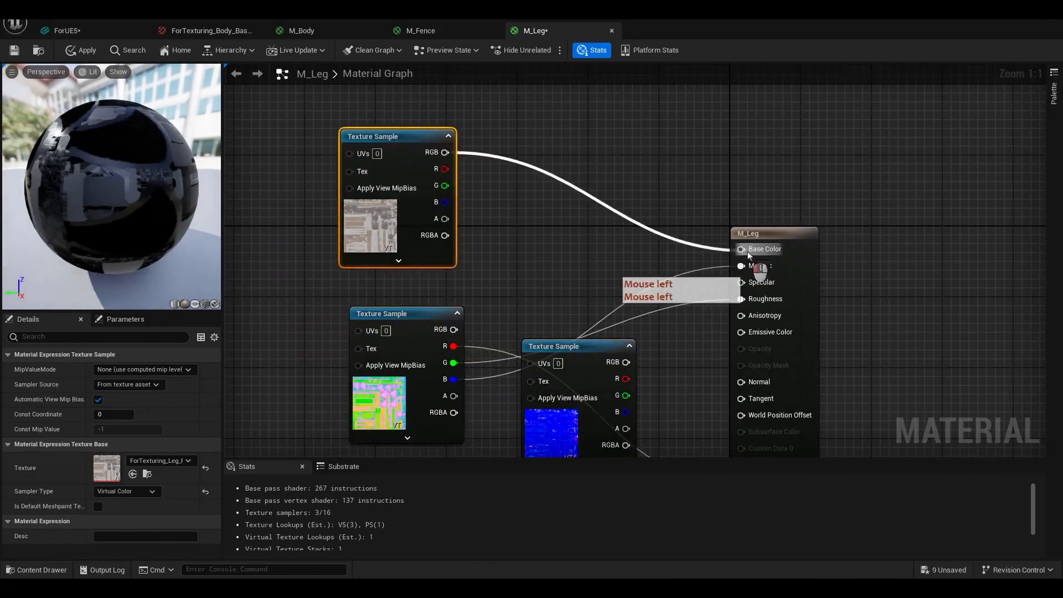
left_click_drag(611, 357, 741, 382)
right_click_drag(601, 371, 601, 221)
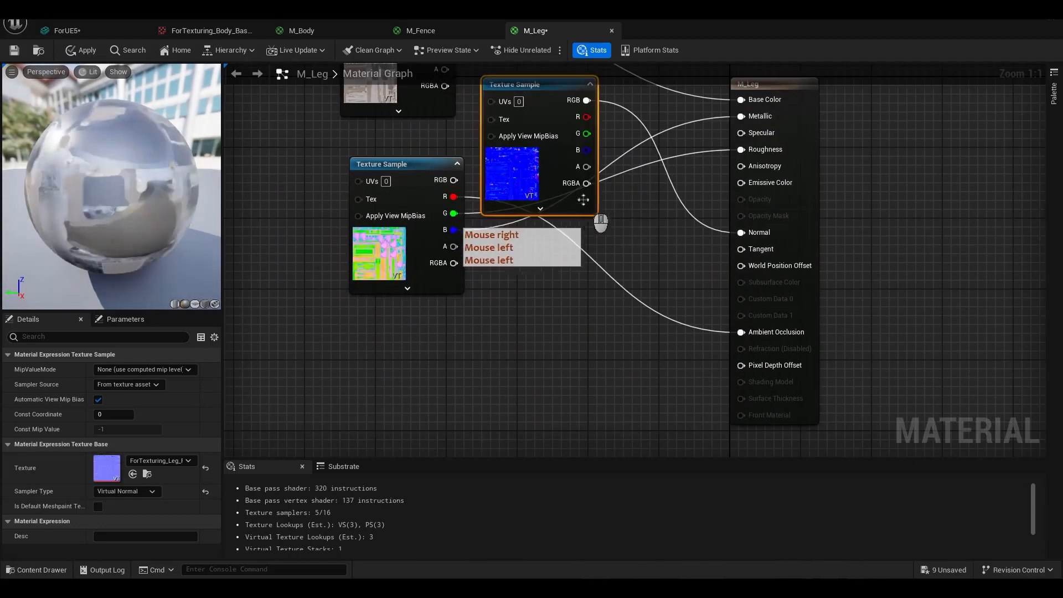
Step: Arrange the three samples in one column, align the M_Leg node with the top sample, and save the material
left_click_drag(548, 166, 418, 396)
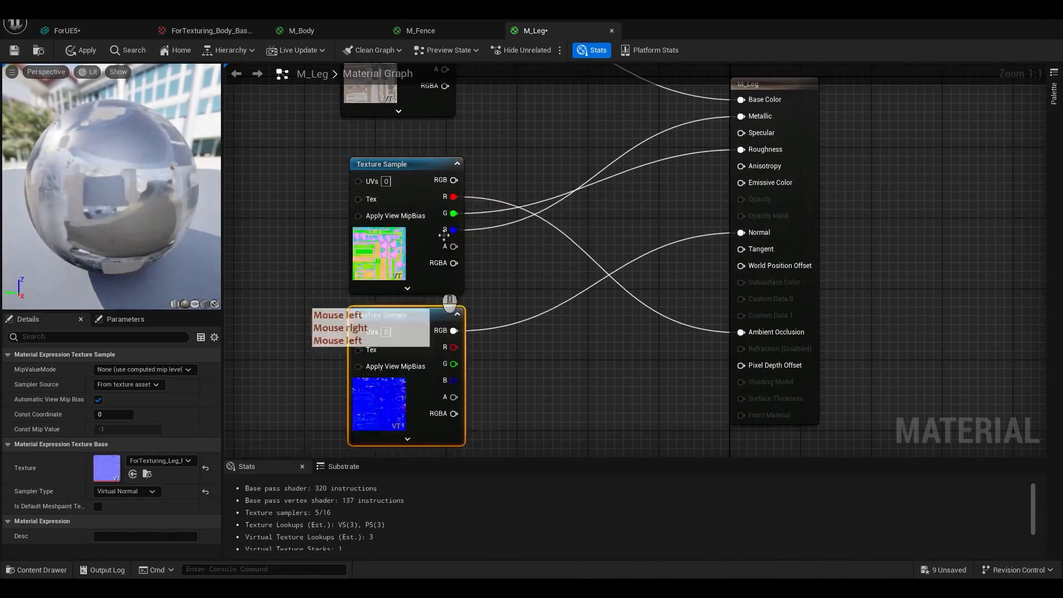
right_click_drag(444, 235, 413, 290)
left_click_drag(366, 143, 376, 179)
scroll(490, 193, "down", 3)
right_click_drag(548, 262, 671, 344)
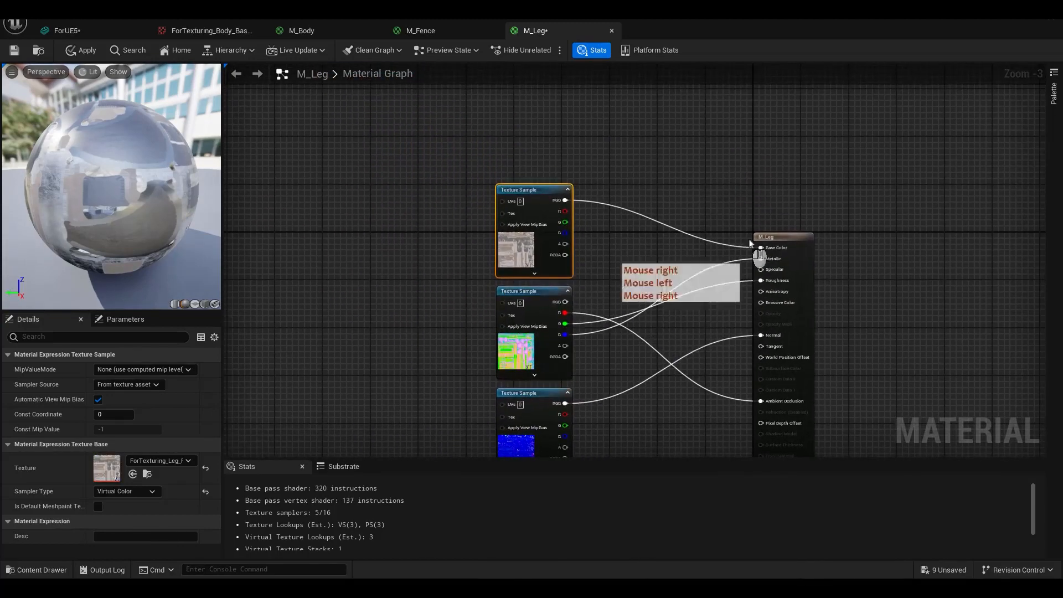
left_click_drag(775, 238, 700, 193)
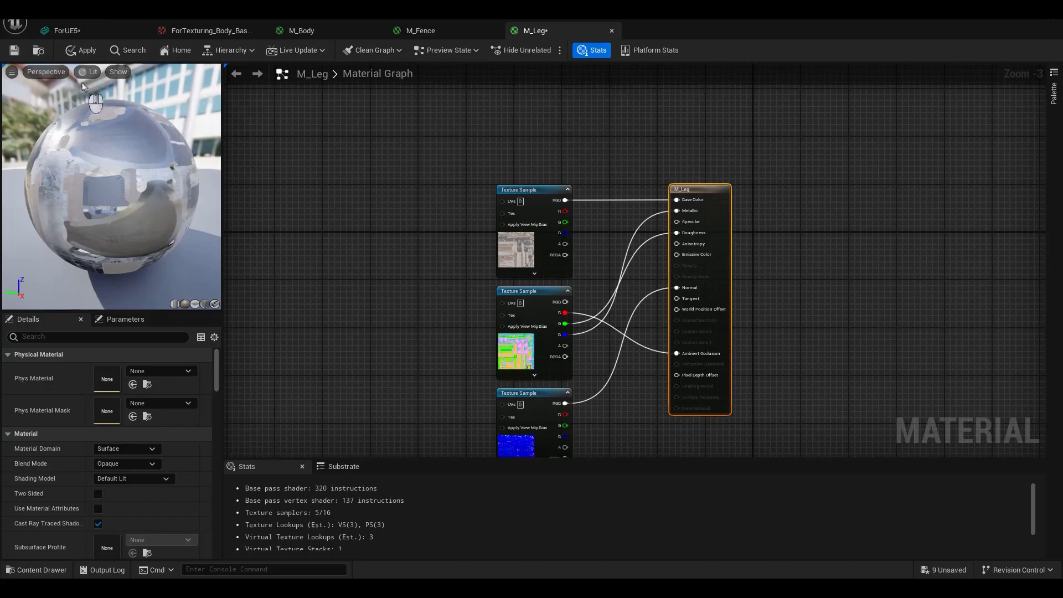
Step: Switch to the M_Fence material and add the Screw_Fence base color, normal and occlusion textures to its graph
left_click(427, 32)
key("ctrl+space")
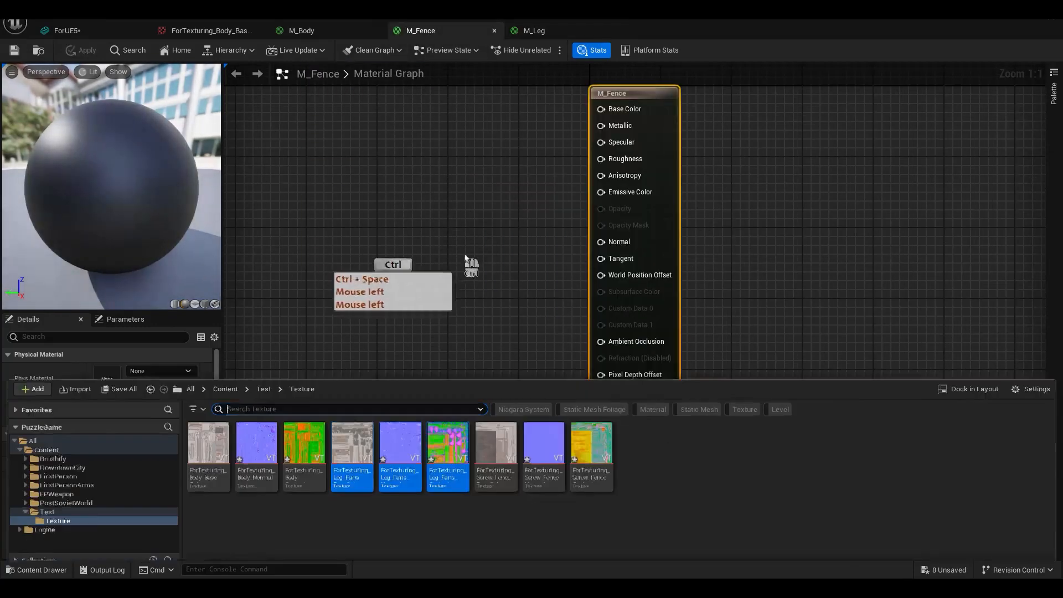
left_click(574, 464)
left_click_drag(501, 436, 359, 156)
left_click(534, 370)
Step: Connect the Screw_Fence normal sample's RGB output to M_Fence's Normal and place the occlusion sample beneath the normal sample
left_click_drag(467, 317, 333, 407)
left_click_drag(367, 322, 603, 244)
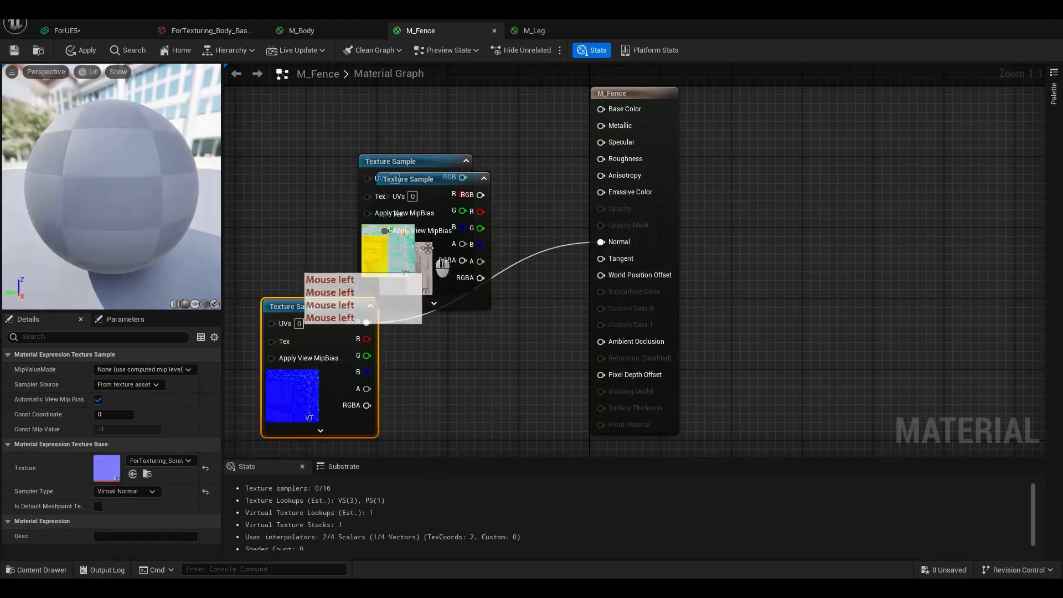
left_click_drag(429, 251, 330, 253)
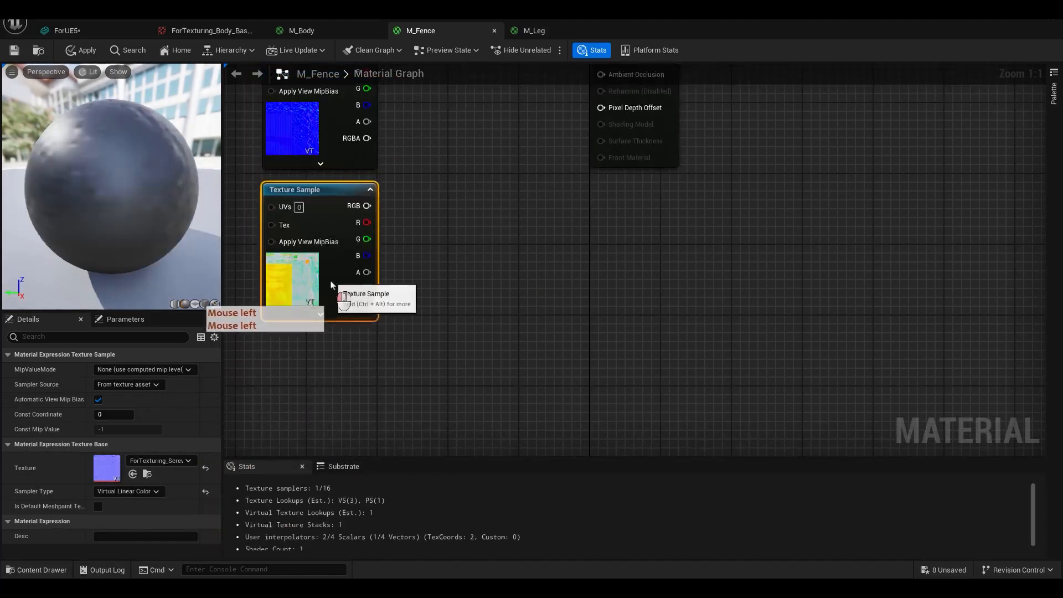
Step: Connect the occlusion sample's R, G and B to M_Fence's Ambient Occlusion, Roughness and Metallic, and the base color sample's RGB to Base Color
right_click_drag(441, 205, 463, 359)
scroll(463, 358, "down", 4)
scroll(453, 383, "up", 1)
left_click_drag(413, 363, 574, 259)
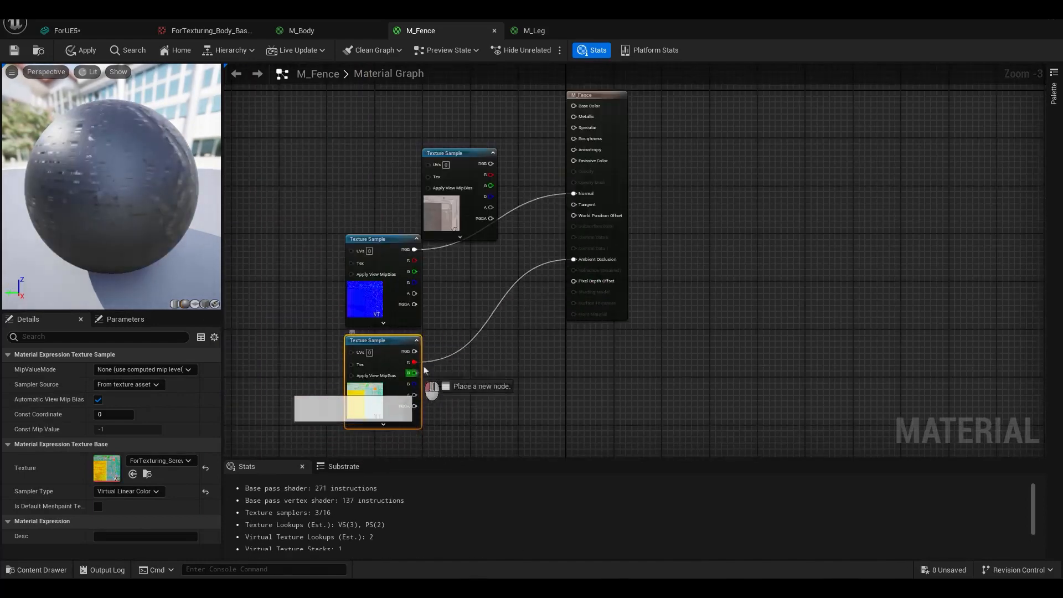
left_click_drag(415, 373, 578, 139)
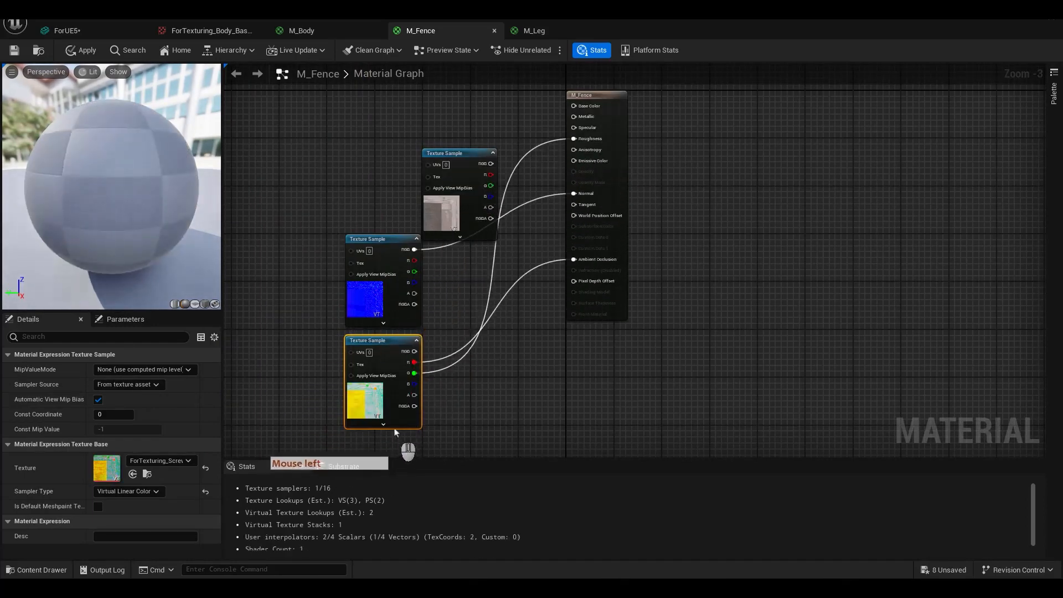
left_click_drag(415, 383, 573, 117)
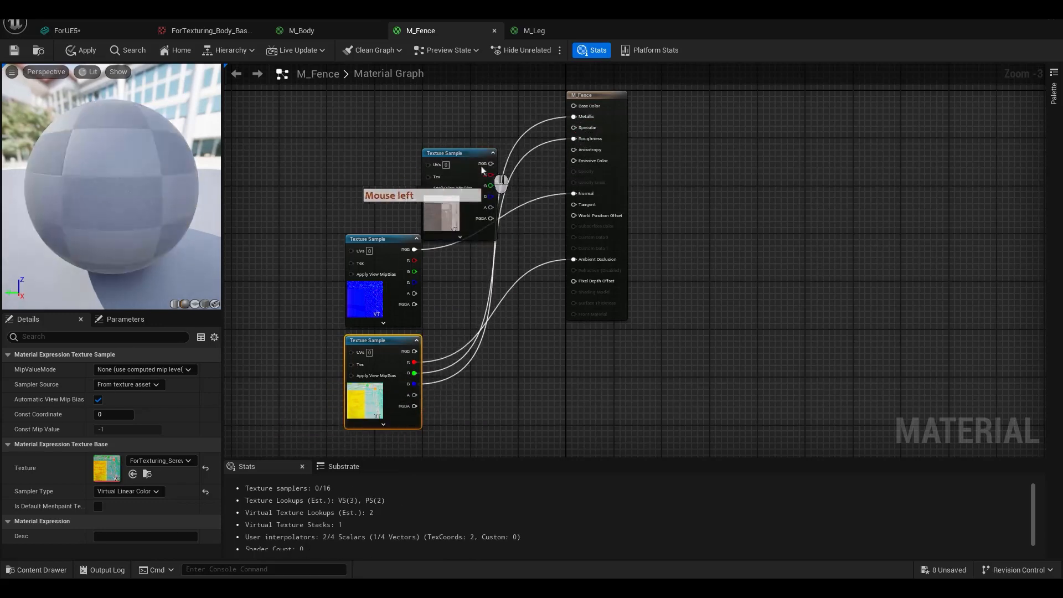
left_click_drag(460, 165, 574, 106)
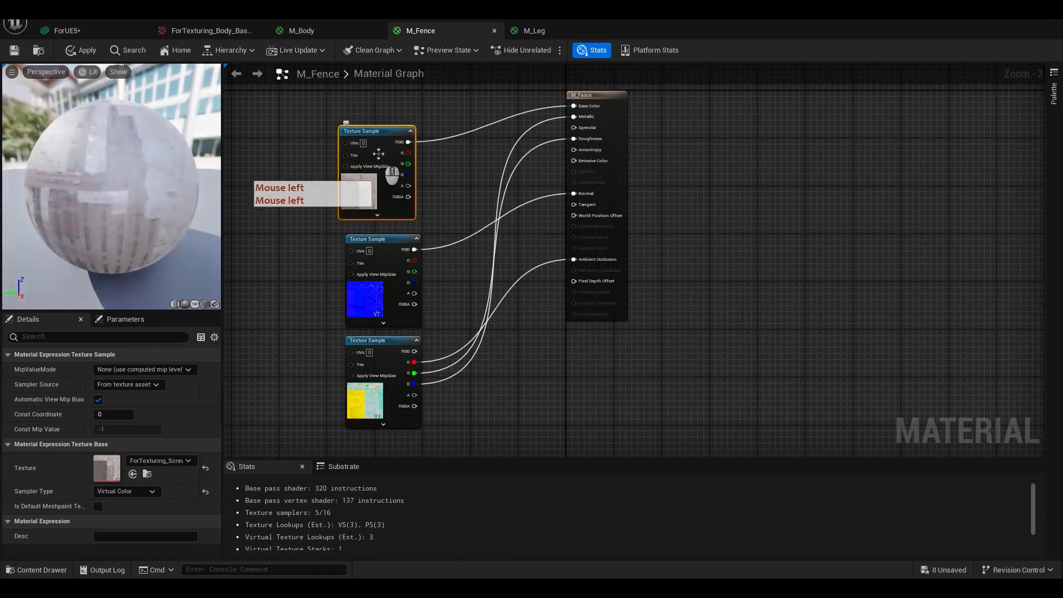
Step: Save M_Fence, and assign M_Fence to the Screw_Fence slot and M_Leg to the Leg_Fans slot of the ForUE5 mesh
left_click(9, 51)
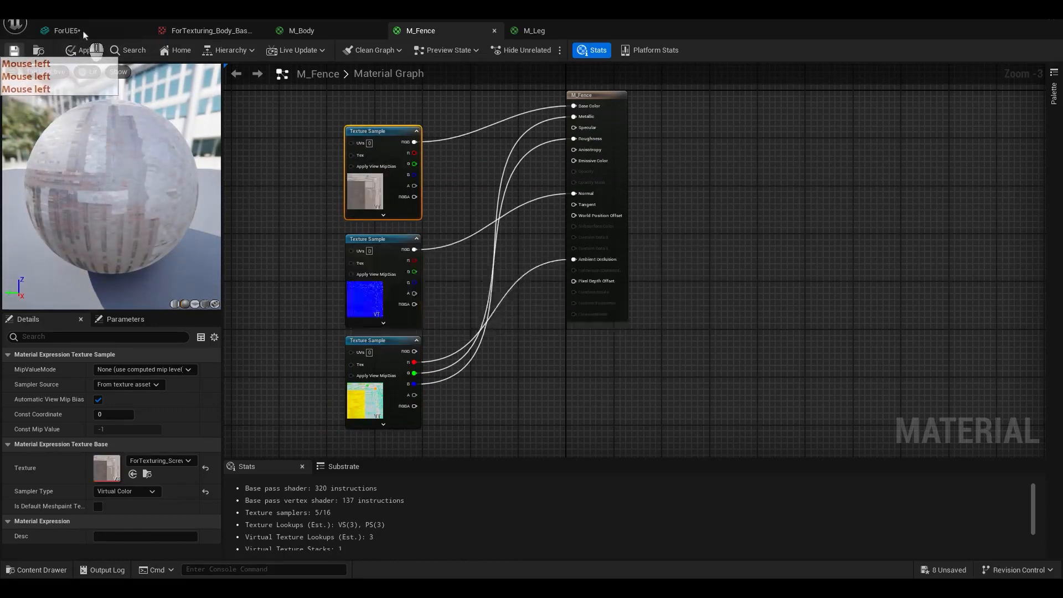
left_click(84, 32)
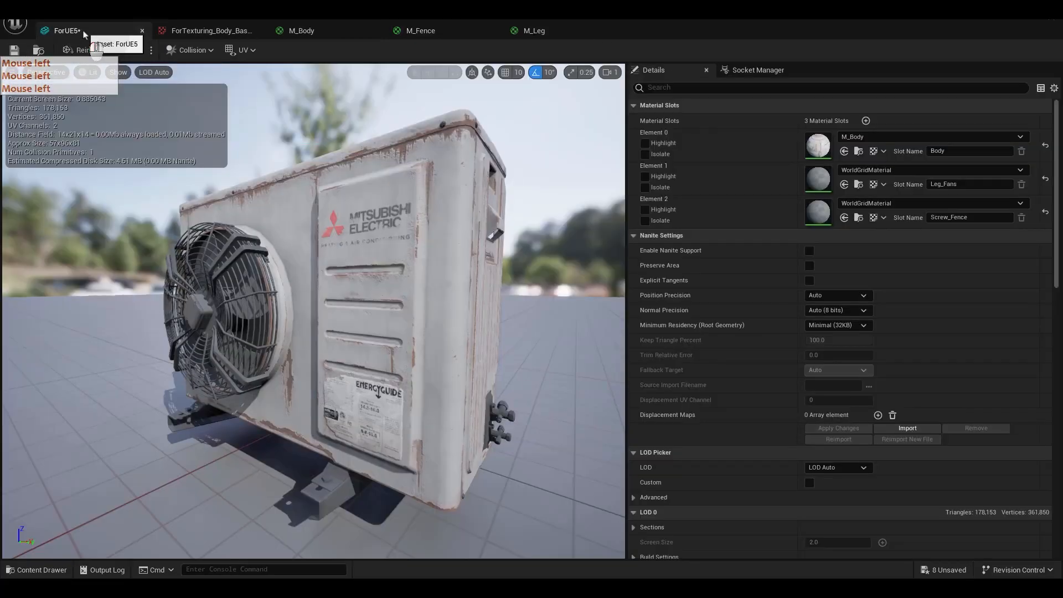
key("ctrl+space")
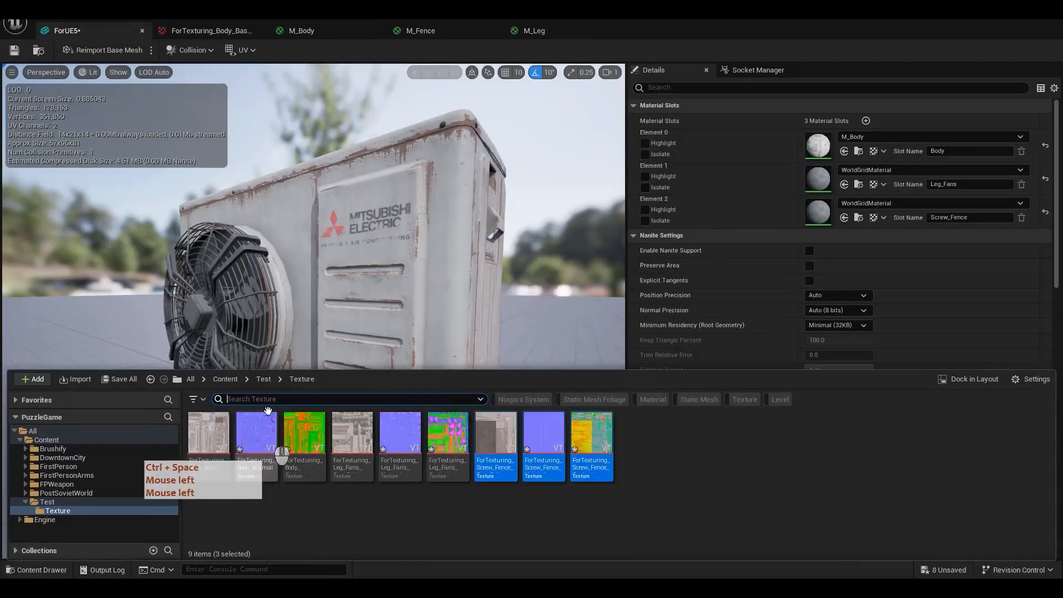
left_click(292, 458)
left_click_drag(352, 441, 601, 411)
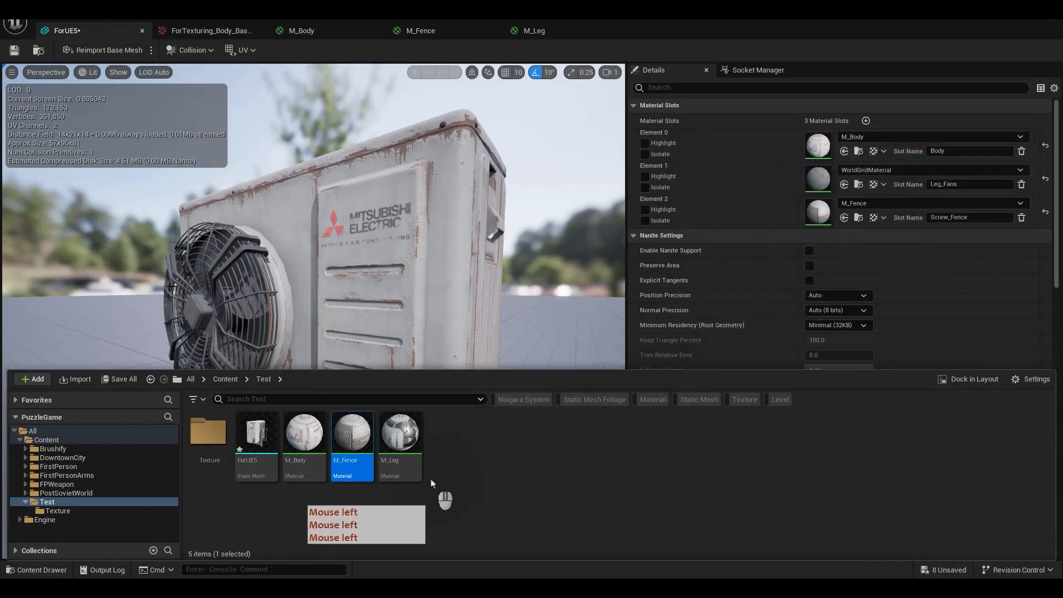
left_click_drag(407, 461, 823, 184)
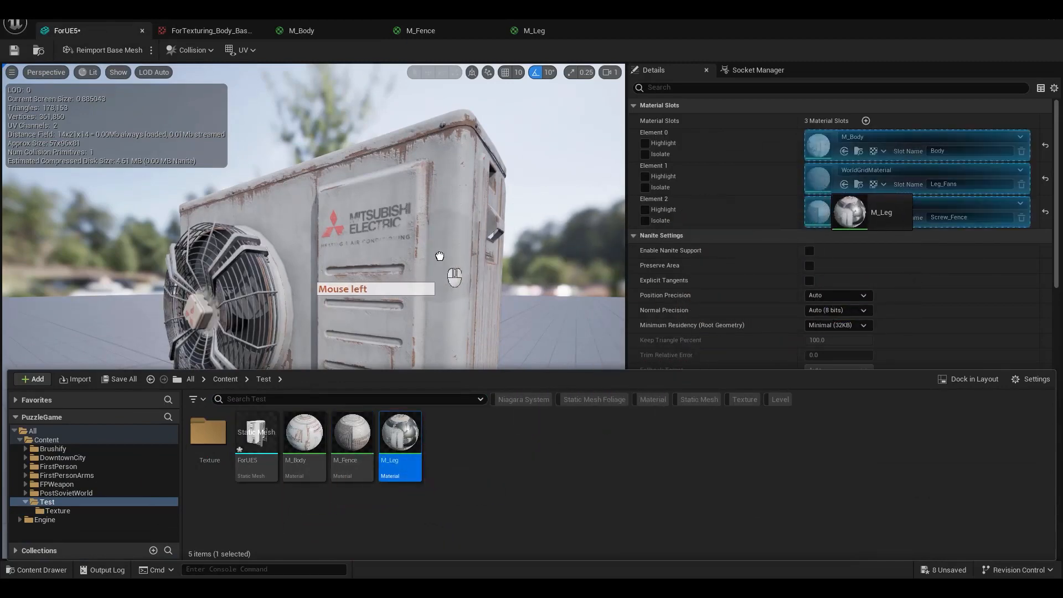
Step: Inspect the air conditioner mesh with its assigned materials from several angles and distances in the mesh preview
right_click_drag(447, 251, 469, 287)
right_click_drag(441, 274, 441, 266)
key("a")
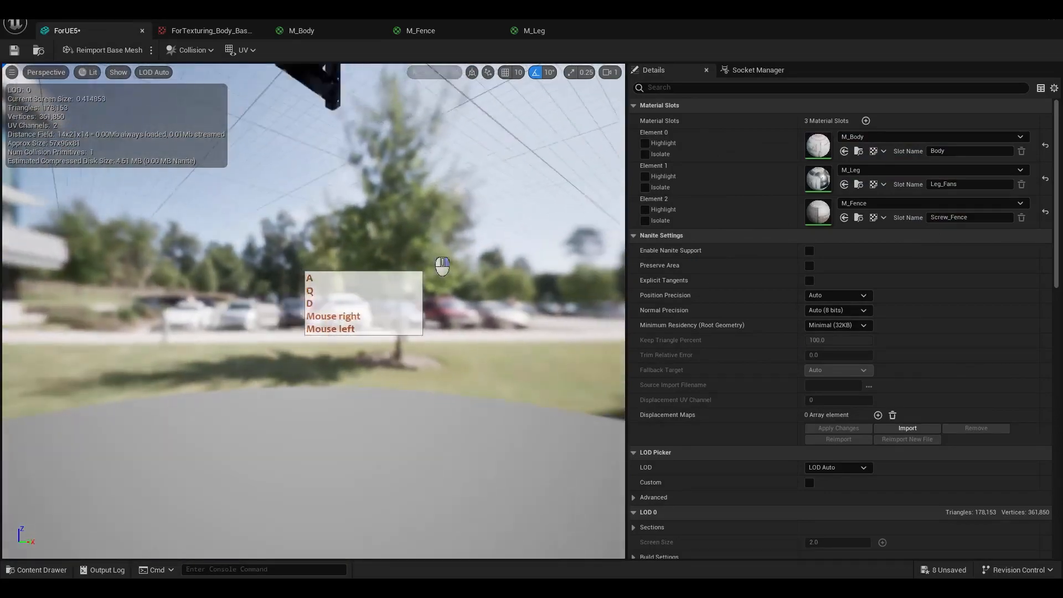
key("f")
mouse_move(459, 328)
right_mouse_down()
mouse_move(620, 327)
mouse_move(463, 334)
right_mouse_up()
key("a")
key("a")
key("w")
key("d")
key("s")
key("w")
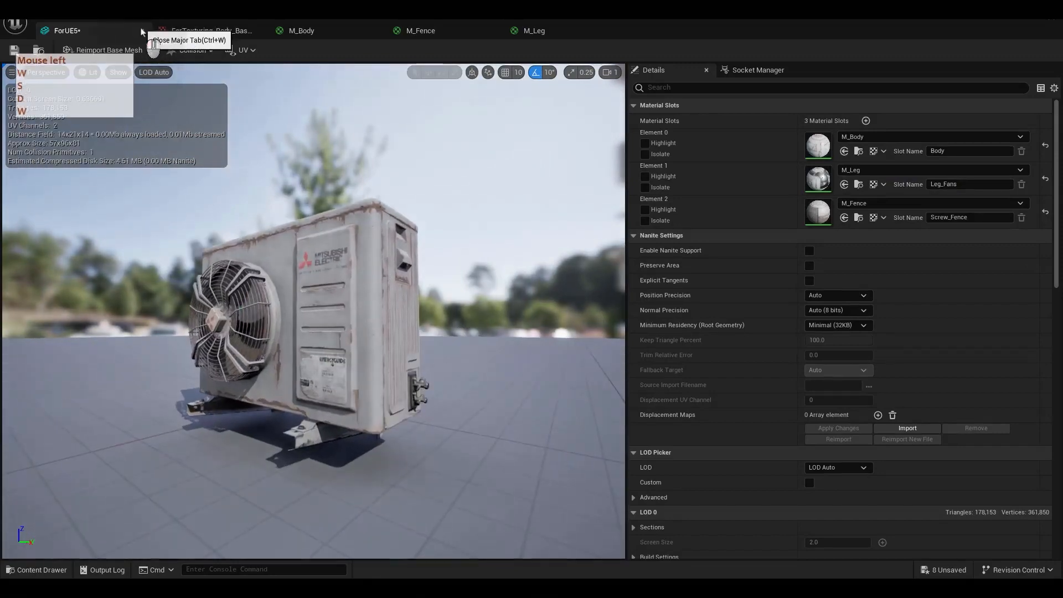
Step: Close the ForUE5 mesh, texture and material editors, applying the pending changes to M_Body, and return to the PanelkiWorld level
left_click(142, 32)
left_click(142, 32)
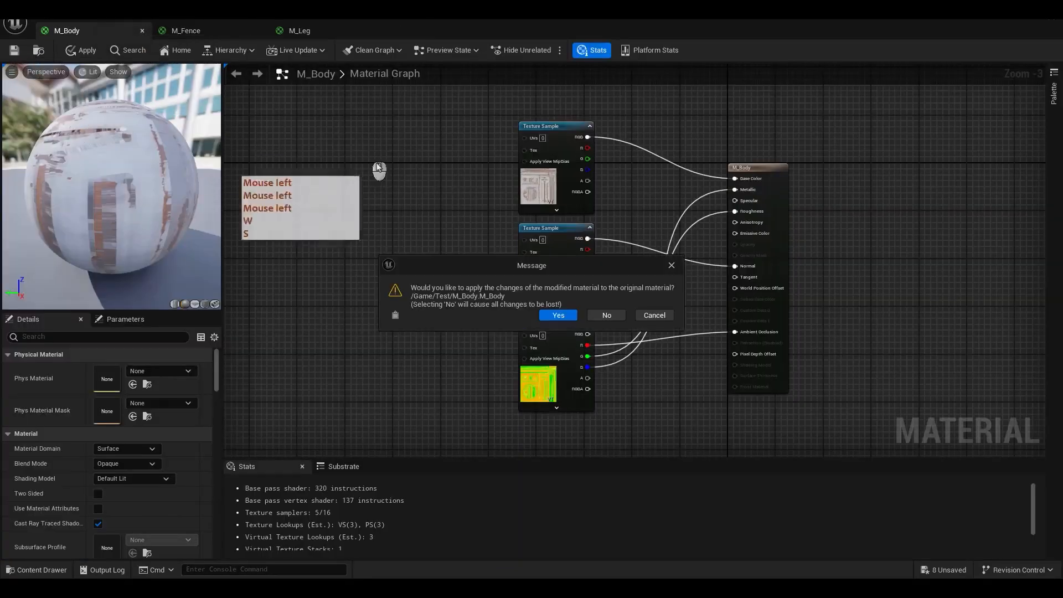
left_click(142, 31)
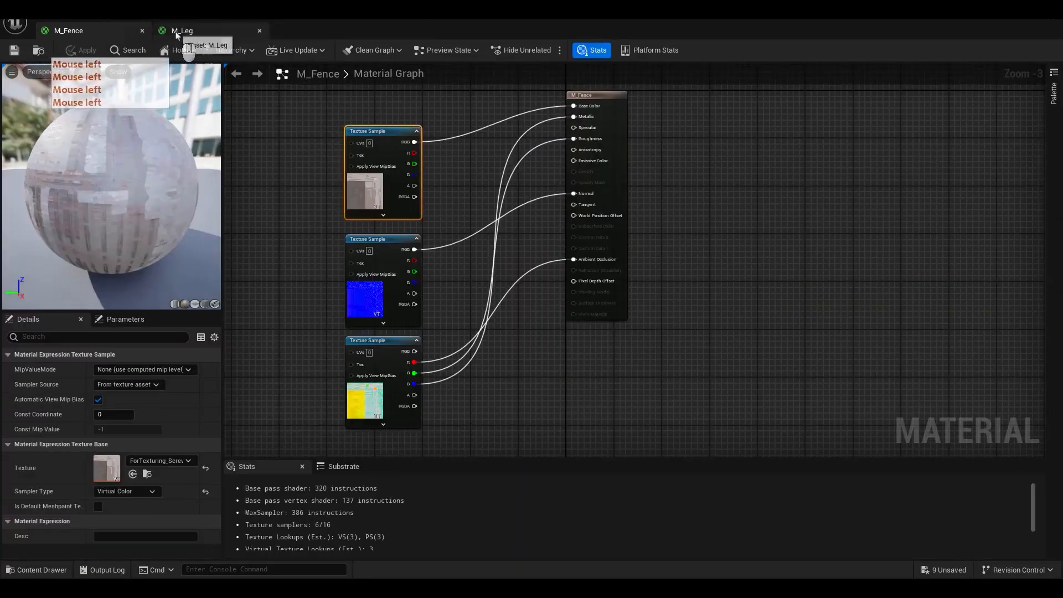
left_click(143, 32)
left_click(142, 33)
Step: Examine the textured air conditioner mounted on the facade in the level viewport
key("s")
right_click_drag(579, 227, 579, 227)
key("ctrl+space")
key("ctrl+space")
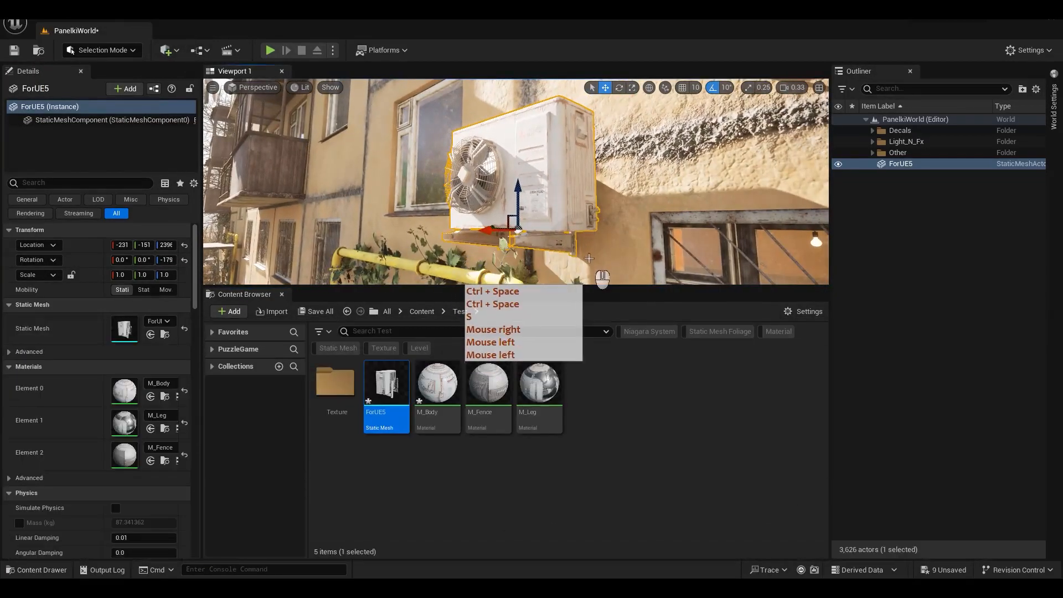
right_click(626, 243)
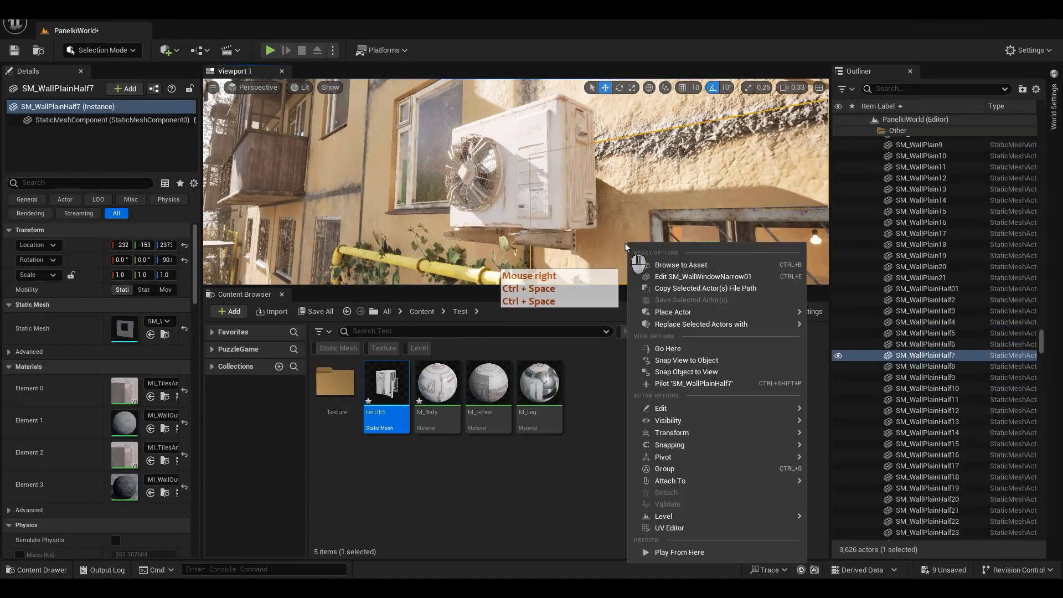
right_click(625, 246)
right_click_drag(626, 246, 630, 221)
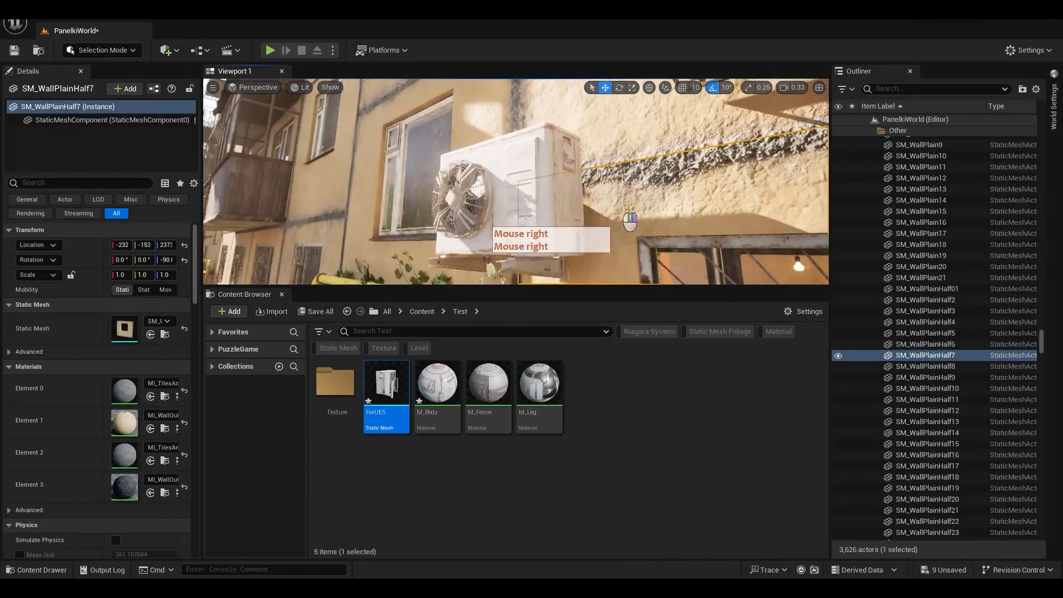